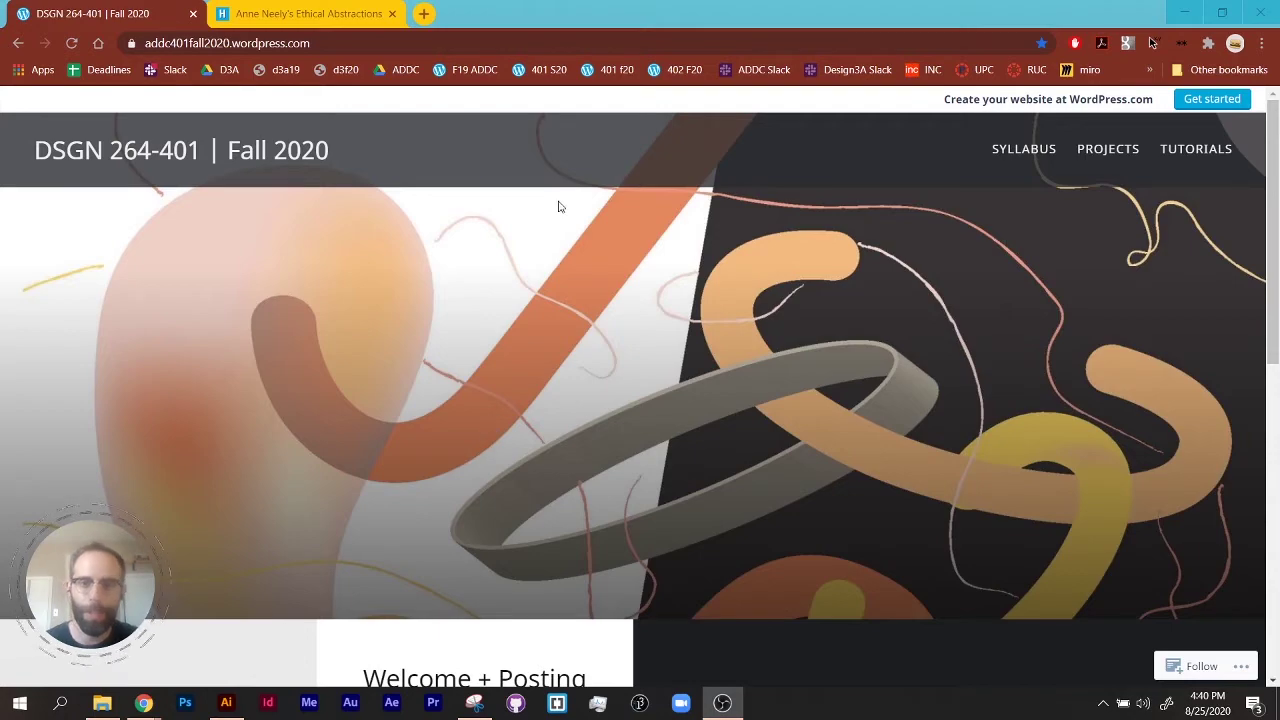
Step: Browse last spring's class blog for example posts
left_click(546, 69)
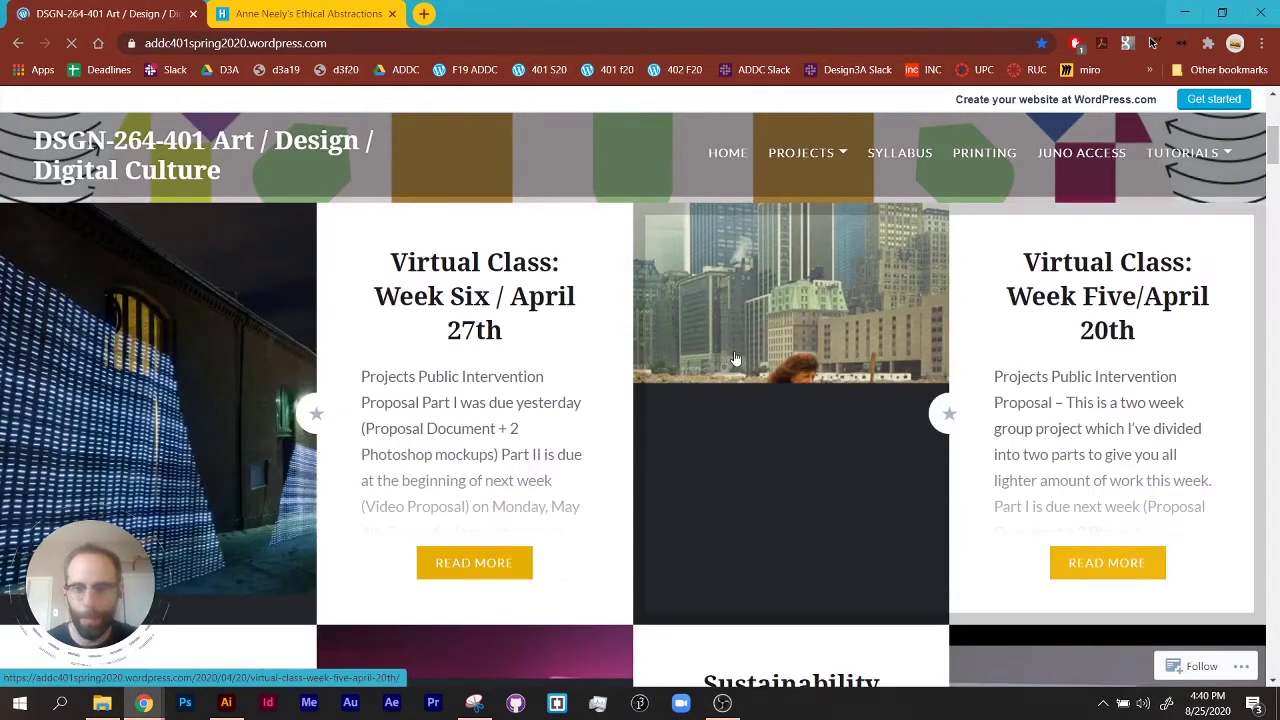
scroll(735, 358, "down", 10)
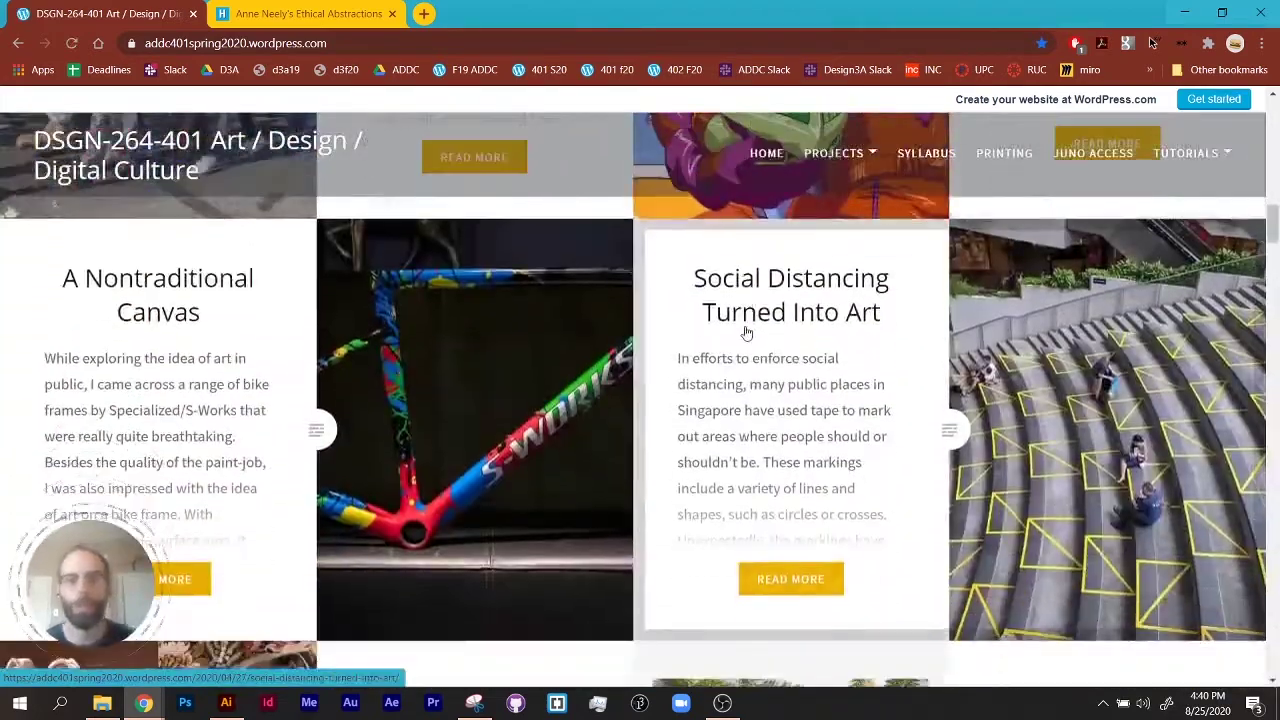
scroll(745, 335, "down", 8)
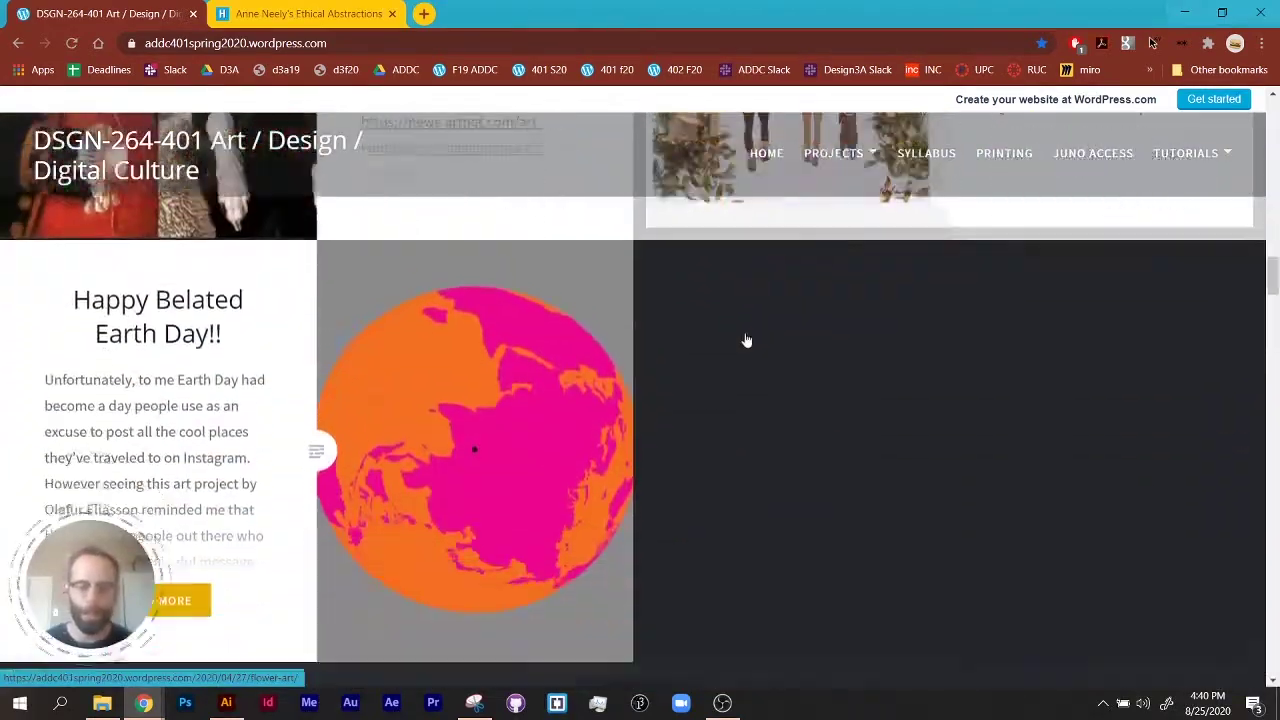
scroll(745, 338, "down", 1)
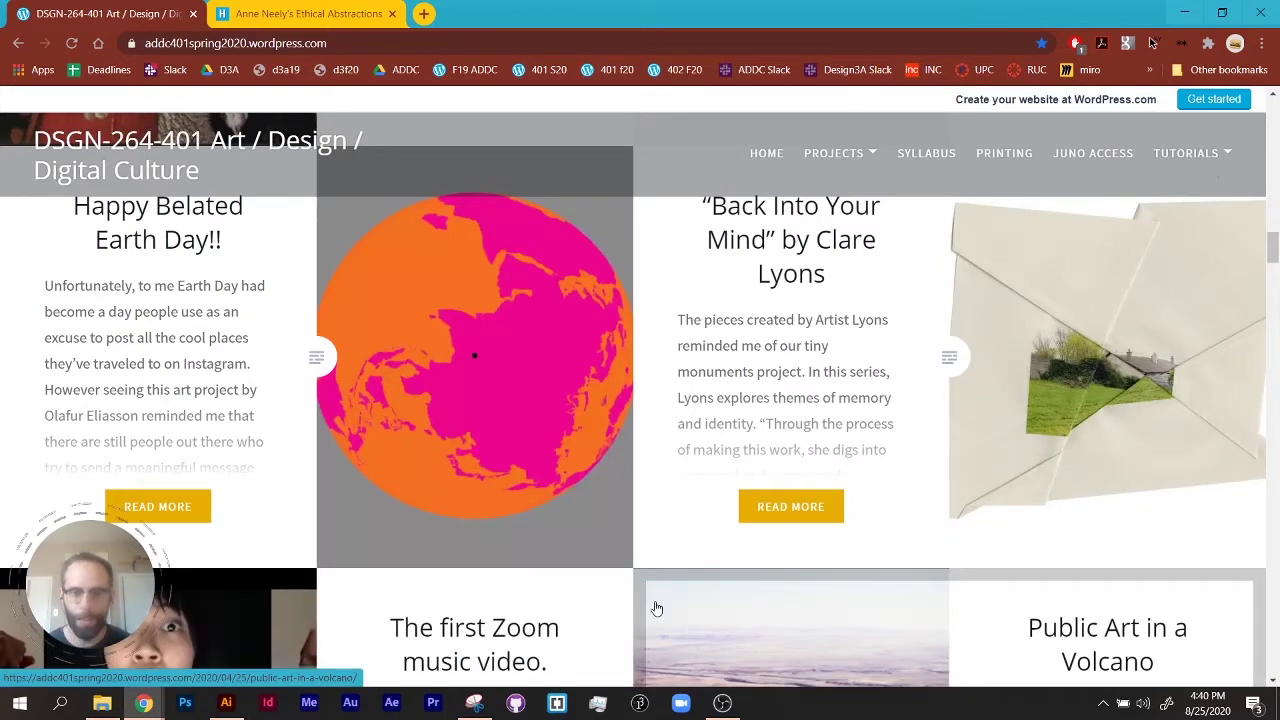
scroll(568, 571, "down", 5)
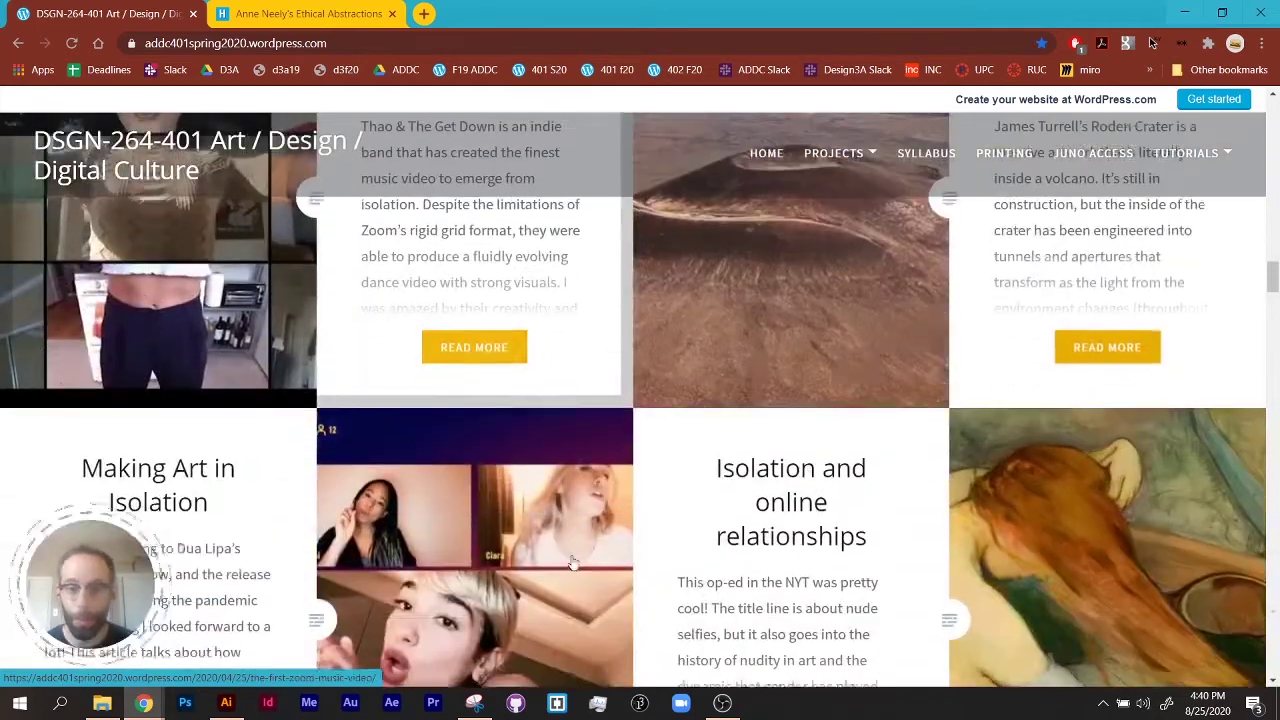
scroll(568, 571, "down", 3)
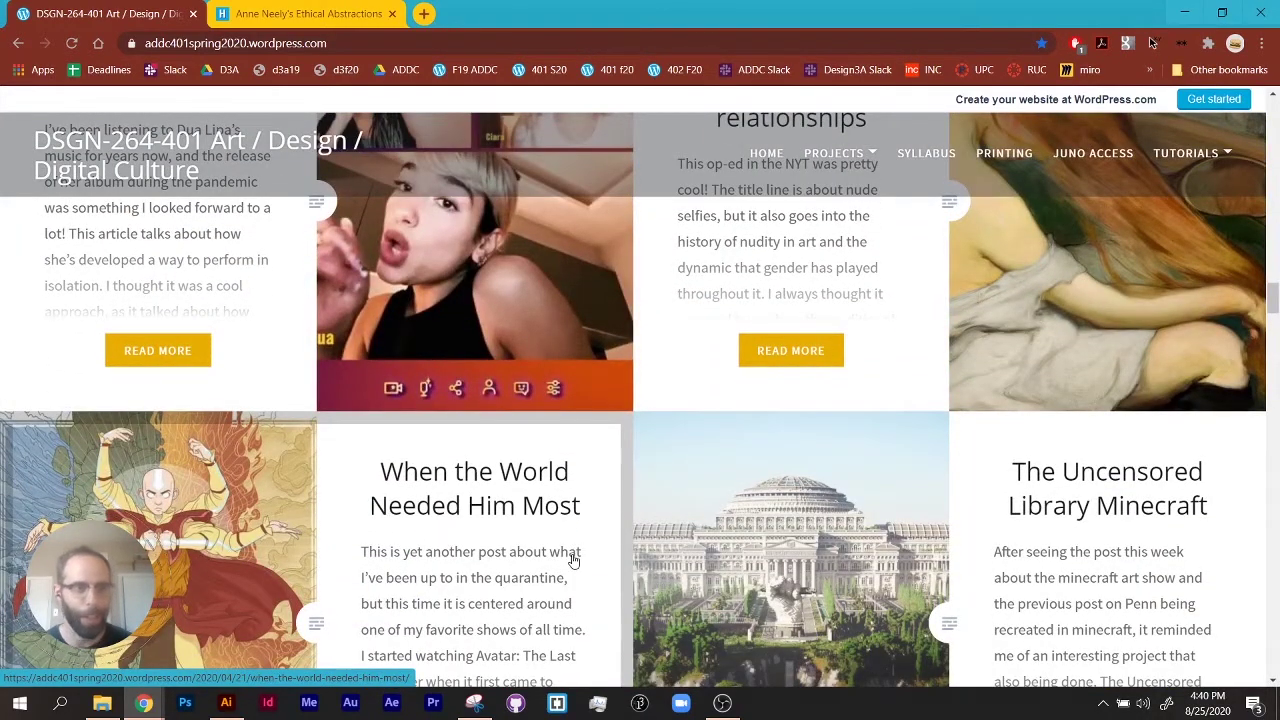
scroll(526, 303, "up", 10)
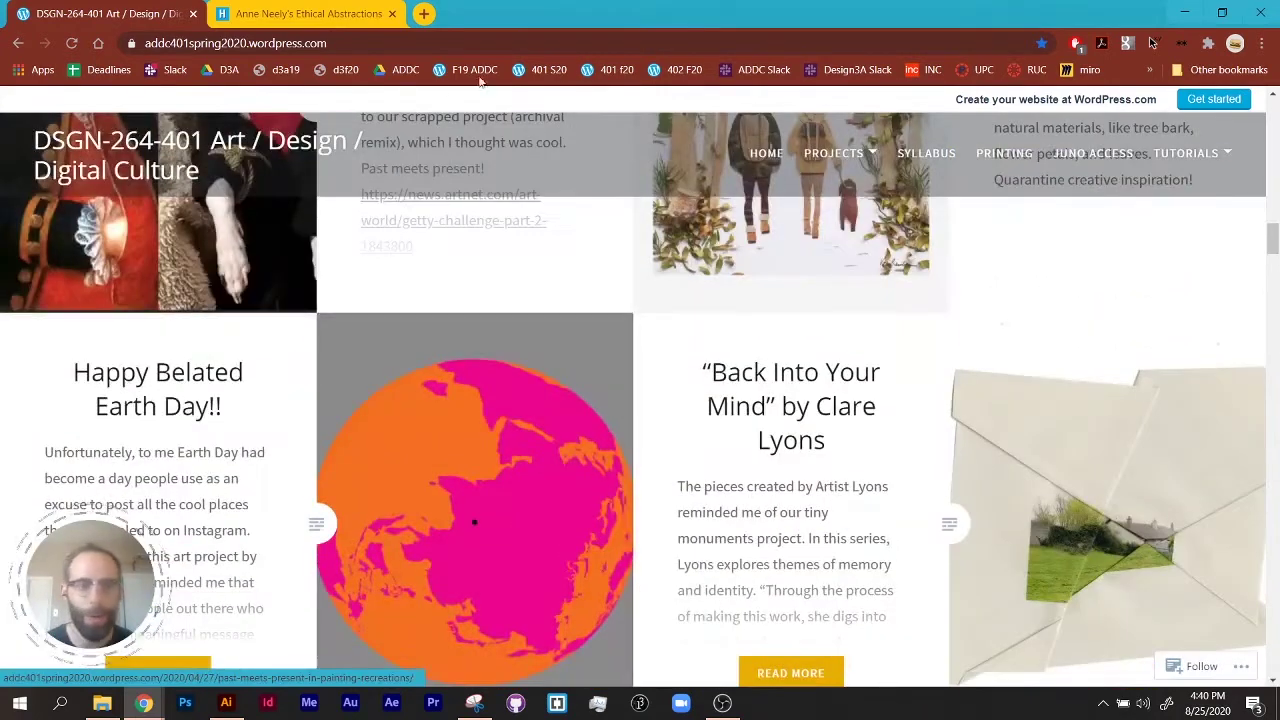
Step: Back on the Fall 2020 blog, read the Welcome + Posting Guidelines post, then return to the Anne Neely article
left_click(607, 70)
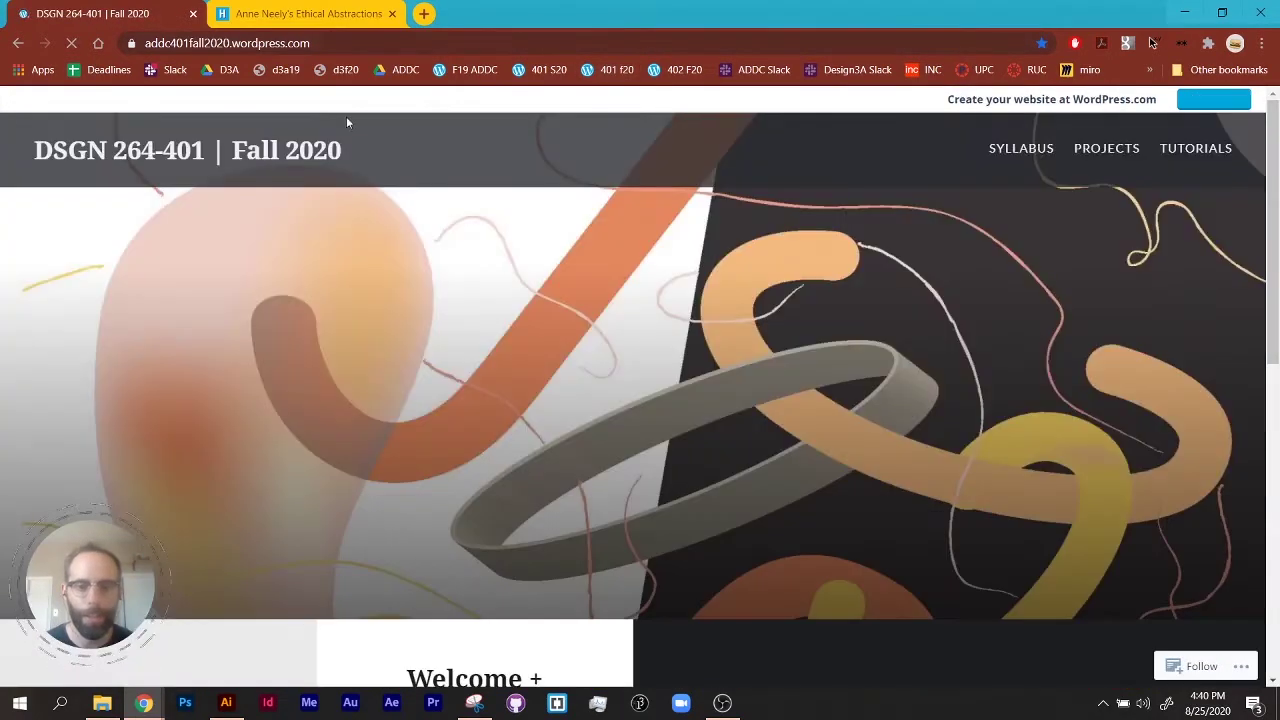
scroll(457, 229, "down", 4)
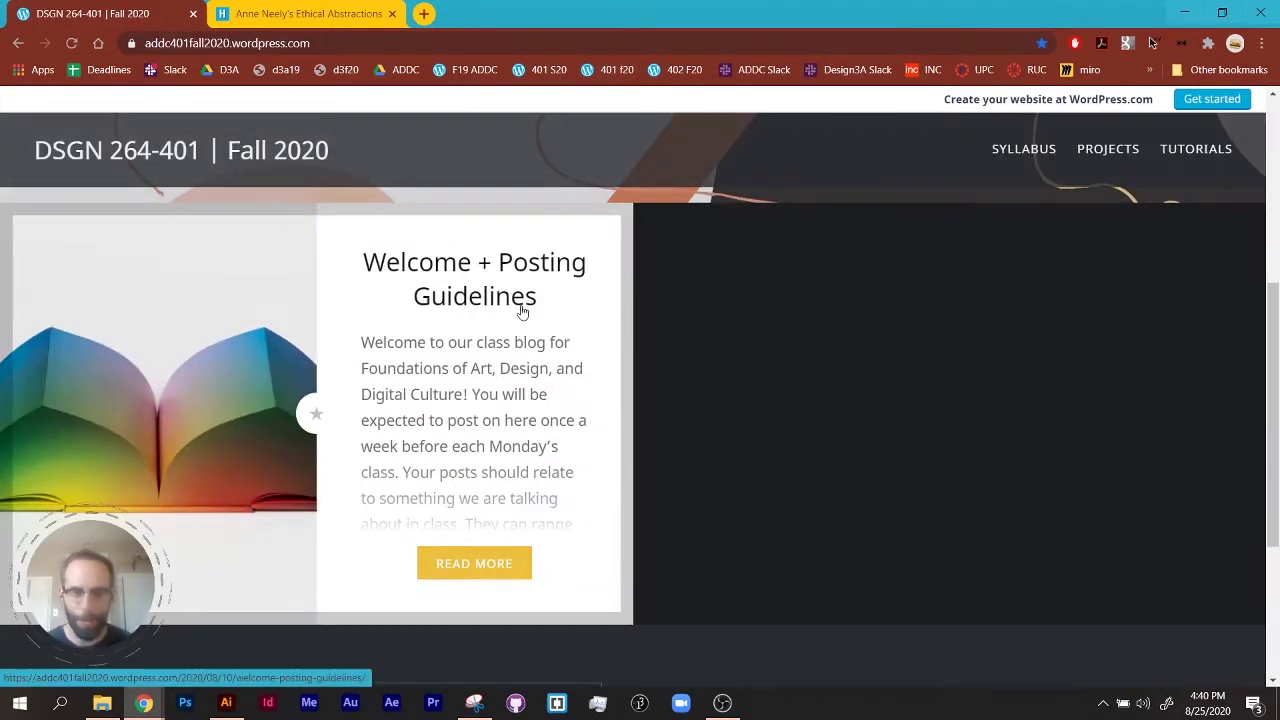
left_click(541, 336)
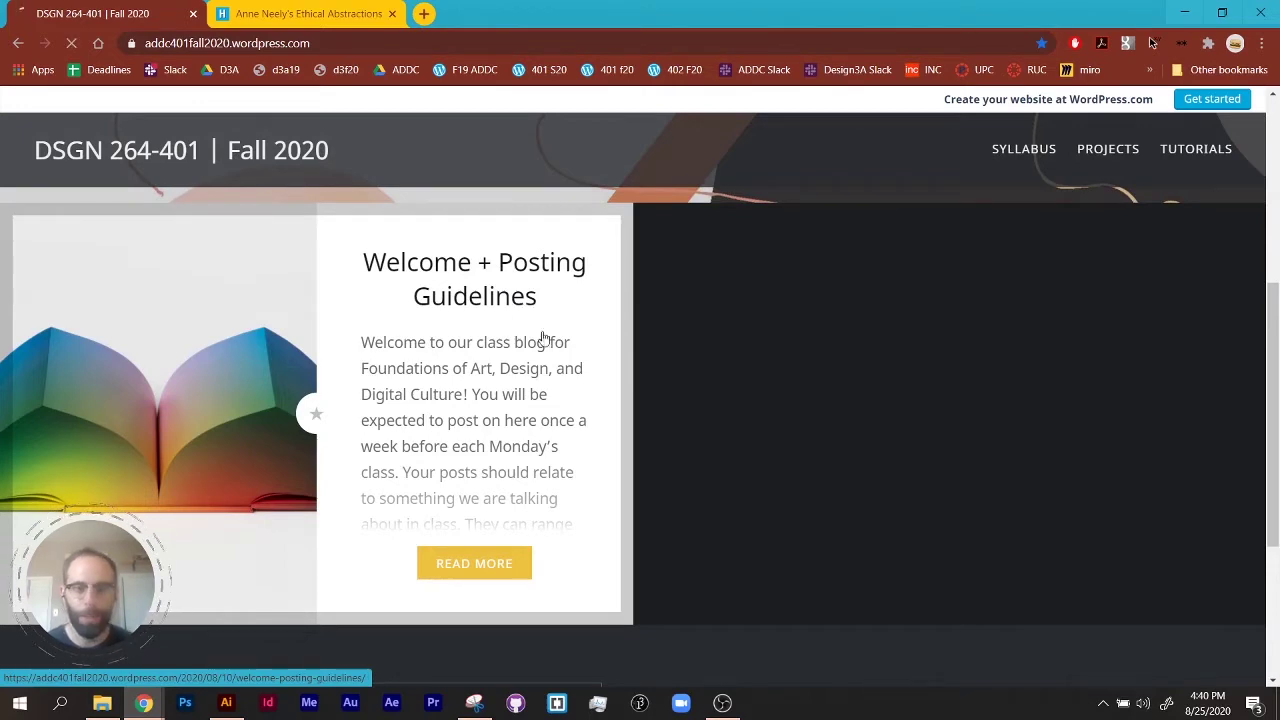
scroll(783, 490, "down", 6)
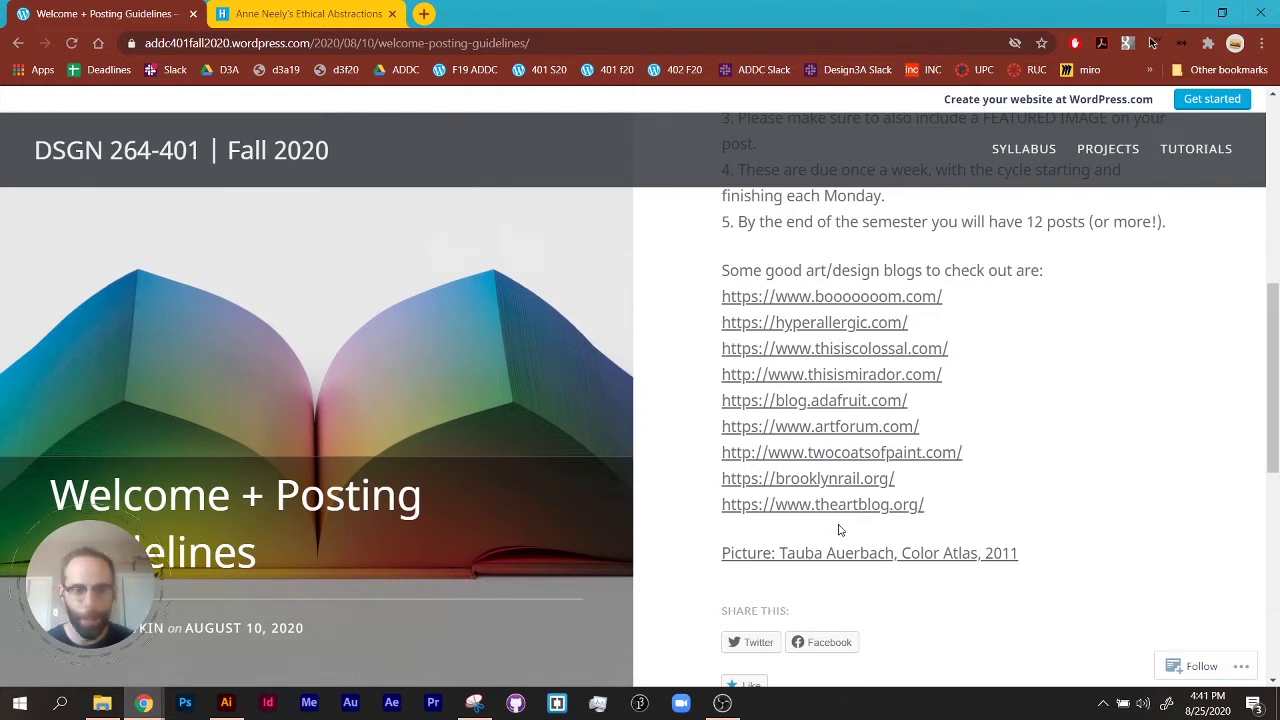
left_click(300, 10)
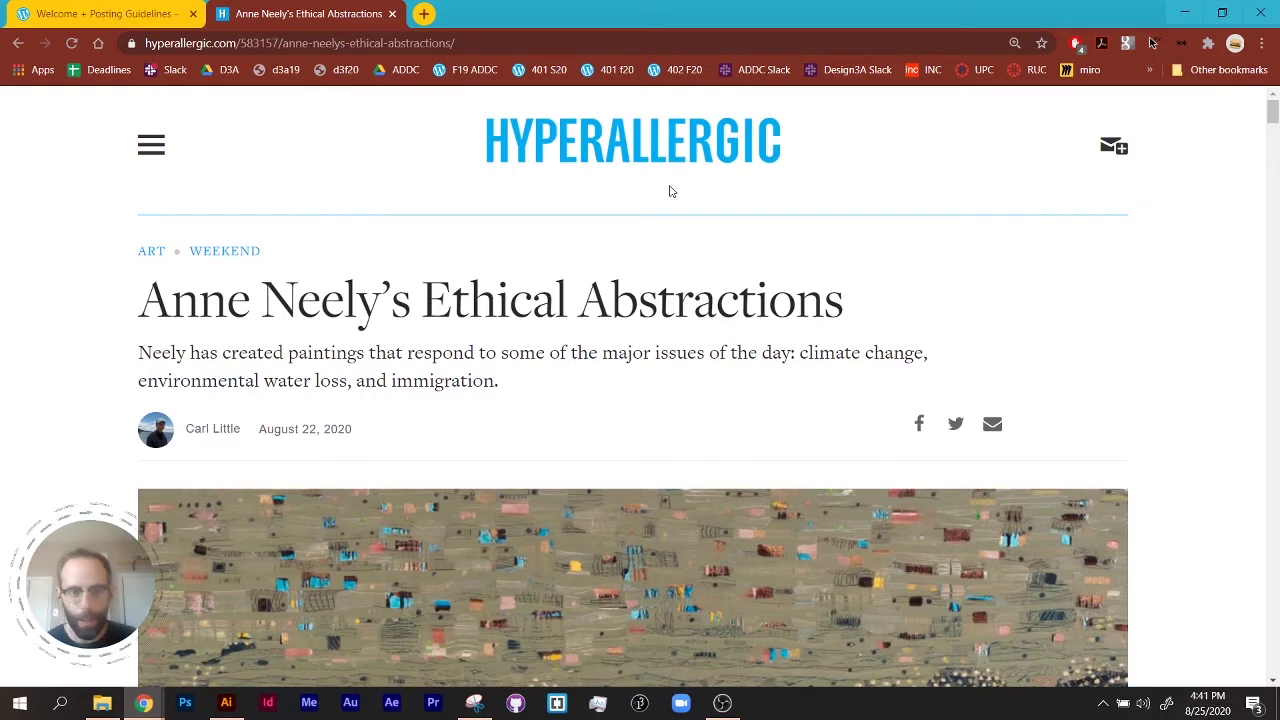
scroll(560, 380, "down", 3)
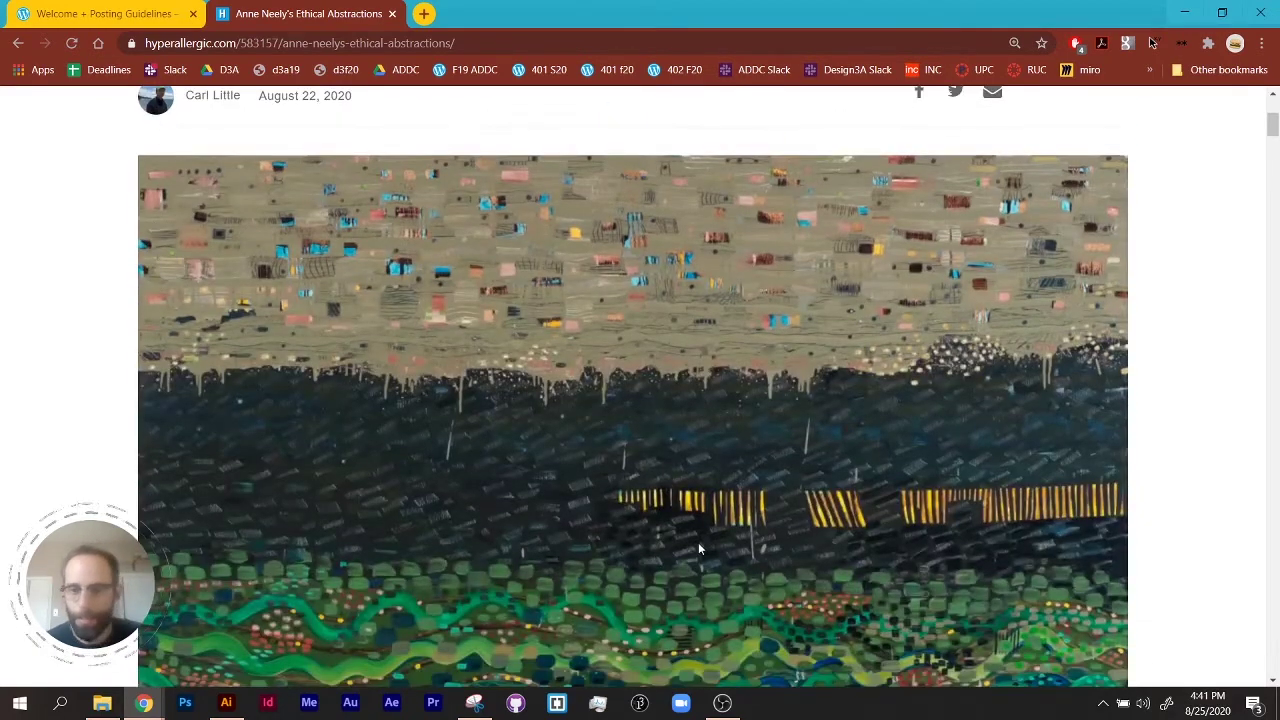
scroll(763, 608, "up", 2)
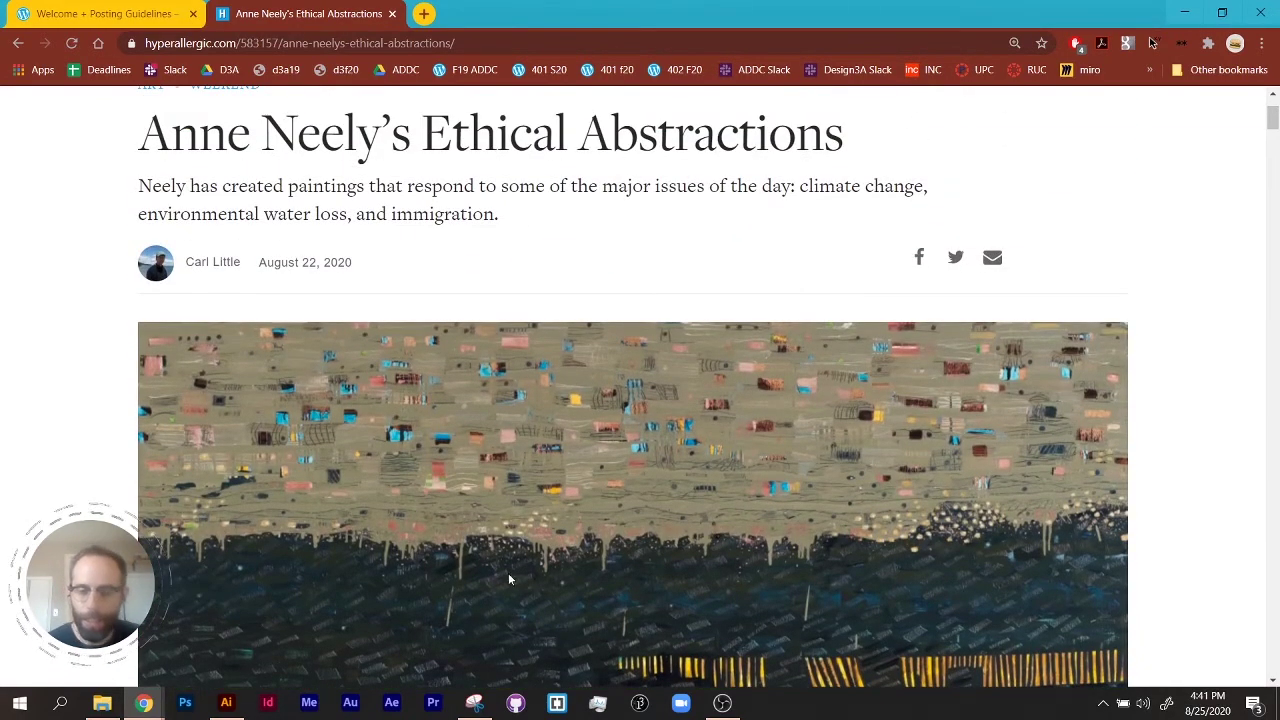
scroll(554, 478, "down", 5)
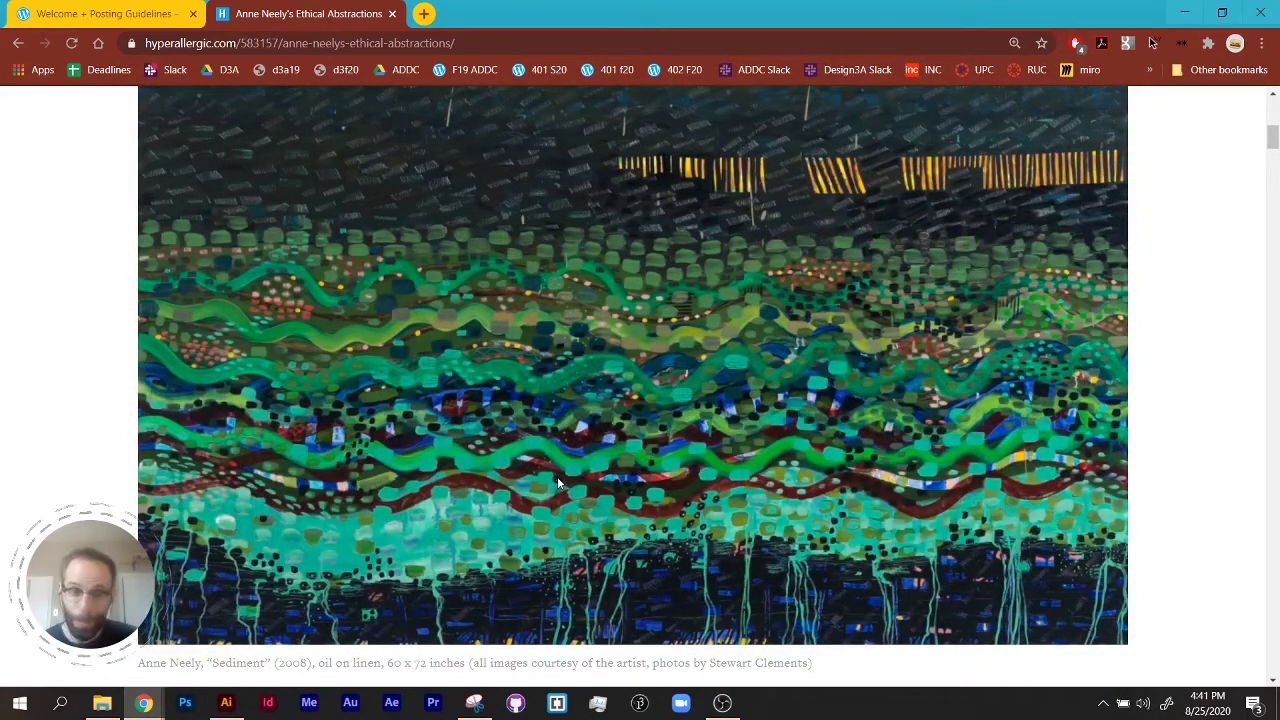
scroll(557, 476, "down", 5)
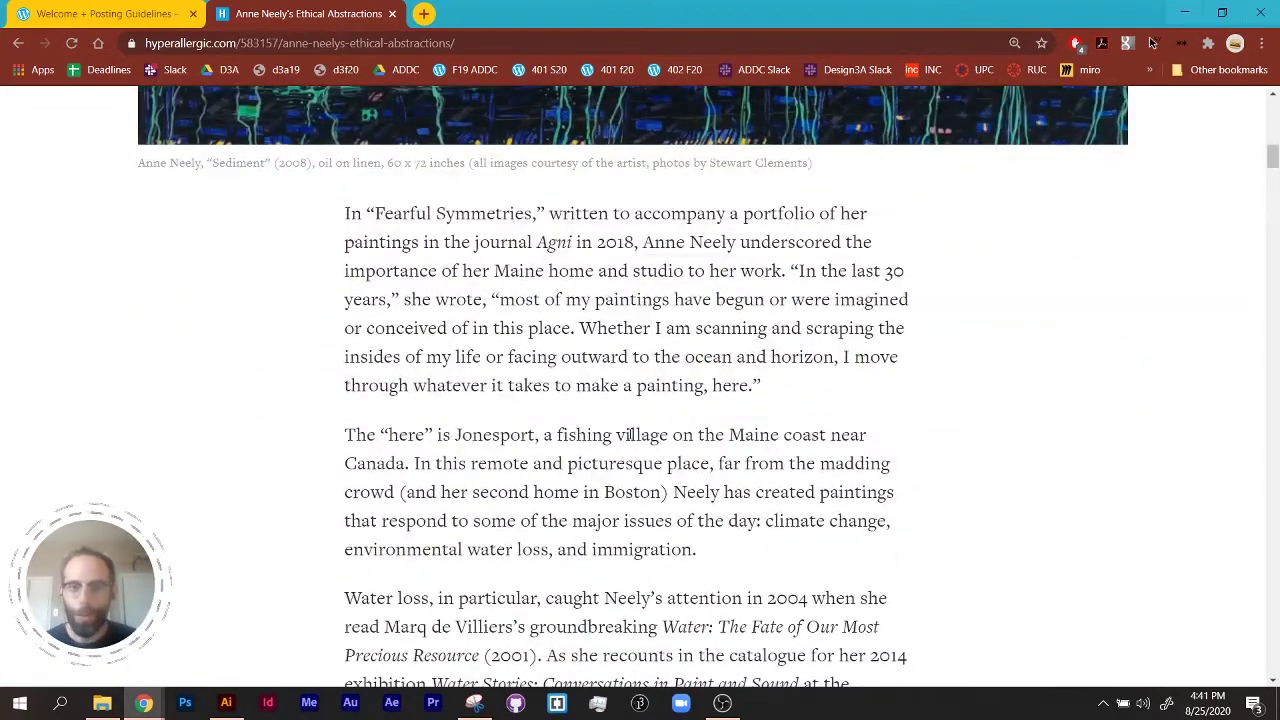
scroll(738, 385, "down", 10)
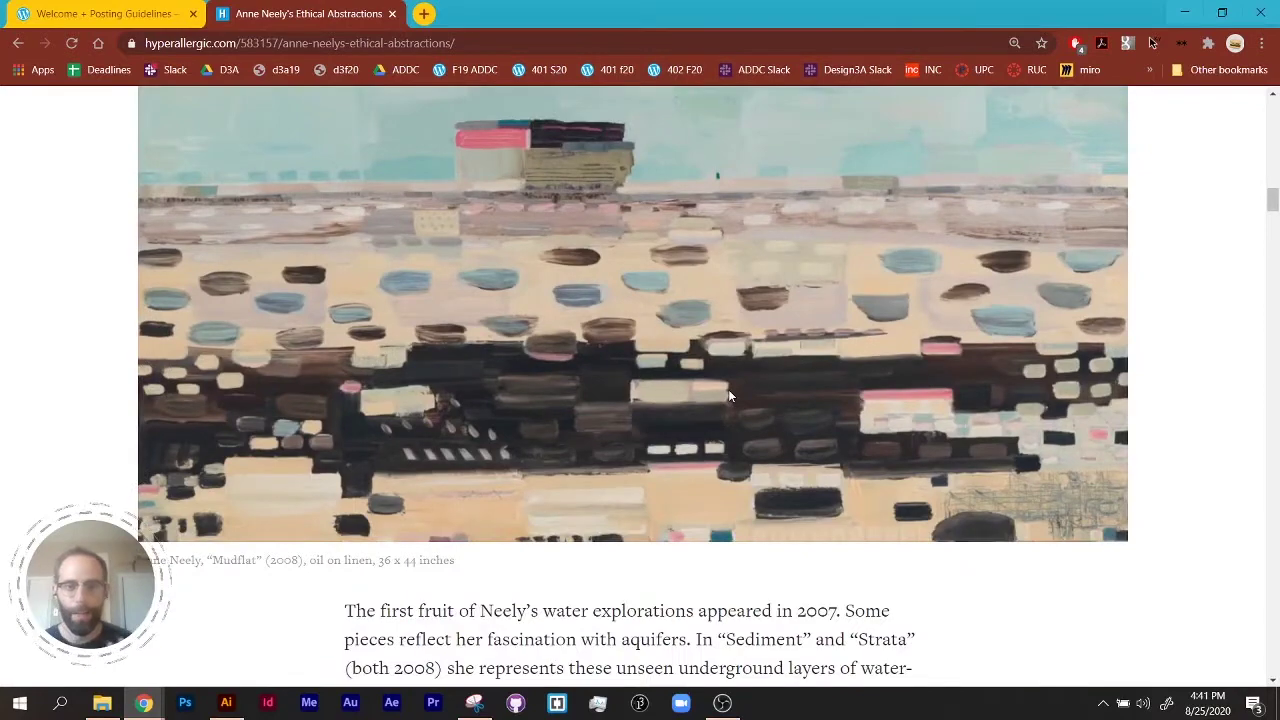
scroll(731, 383, "down", 8)
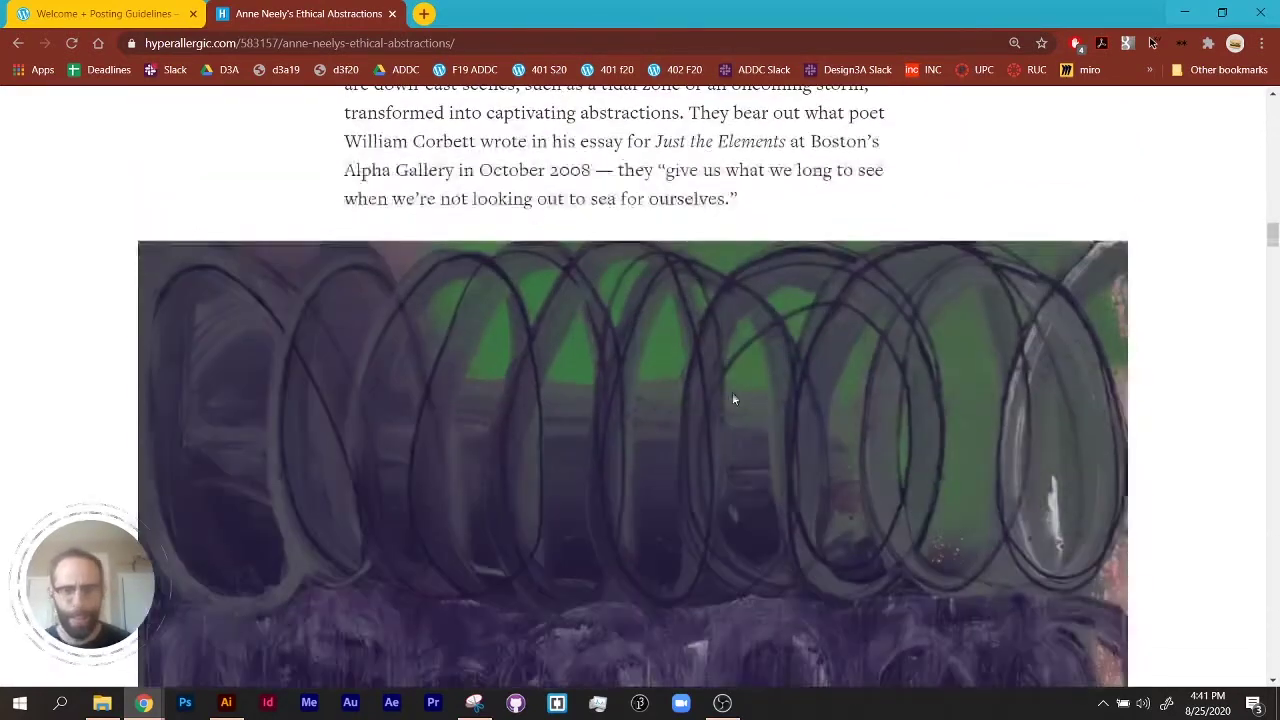
scroll(731, 397, "down", 4)
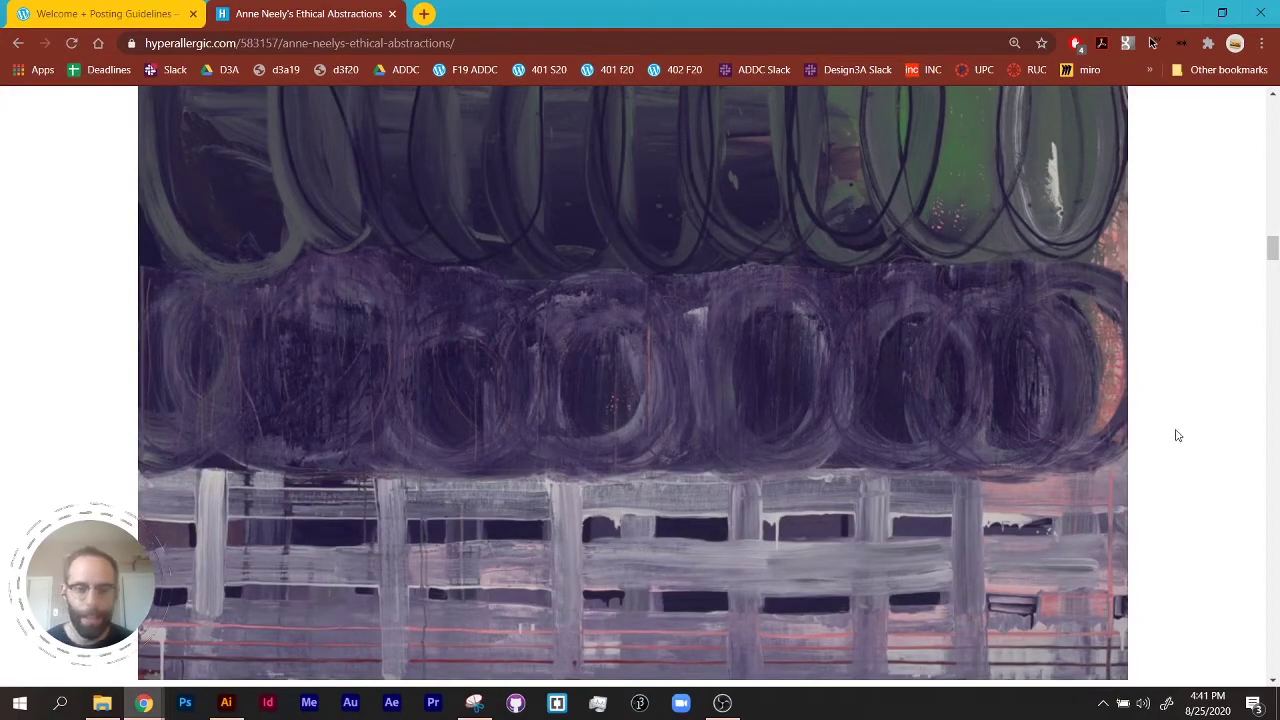
scroll(1174, 434, "down", 3)
scroll(904, 422, "up", 14)
scroll(898, 430, "up", 20)
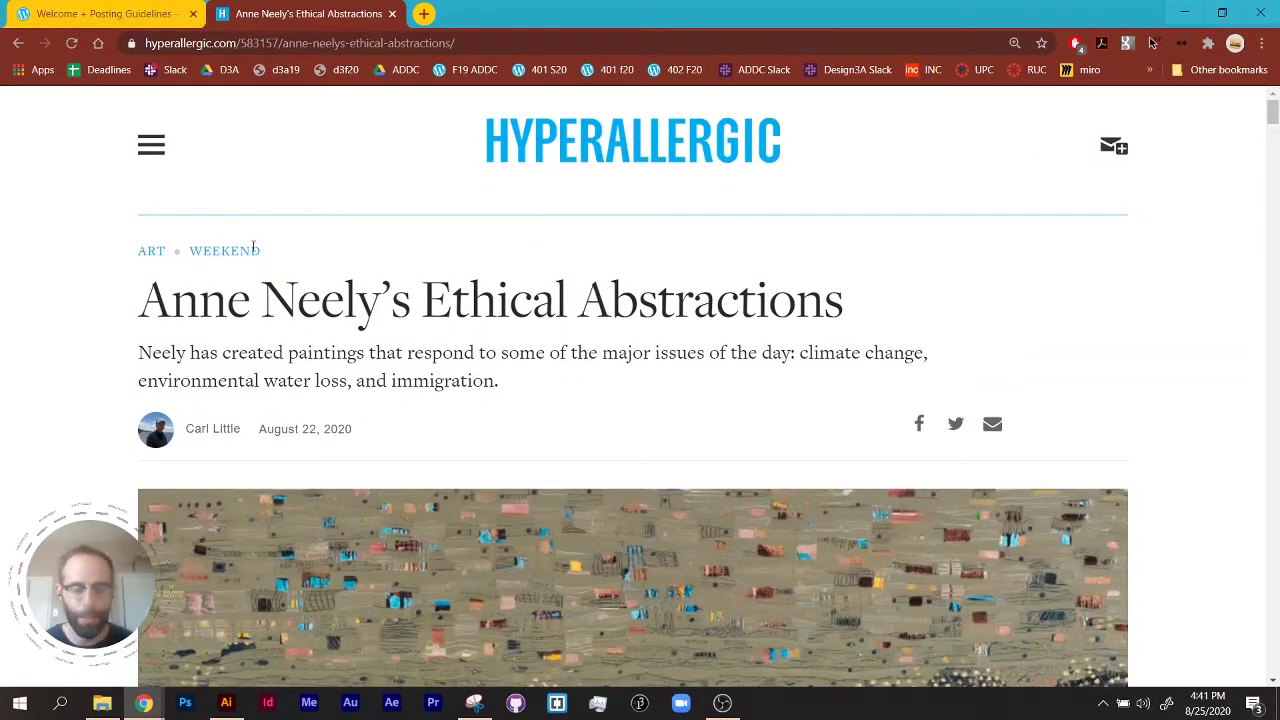
Step: Return to the guidelines post and clear the post path from its web address
left_click(130, 16)
scroll(559, 458, "up", 10)
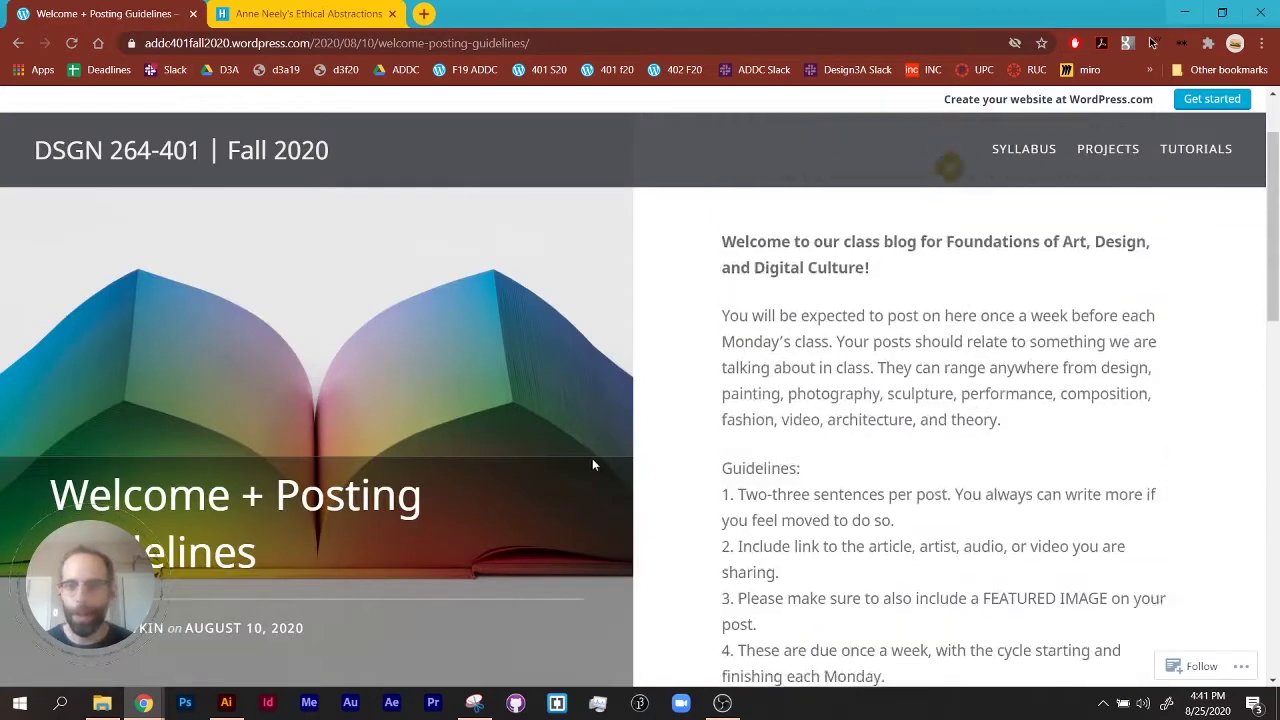
left_click(344, 42)
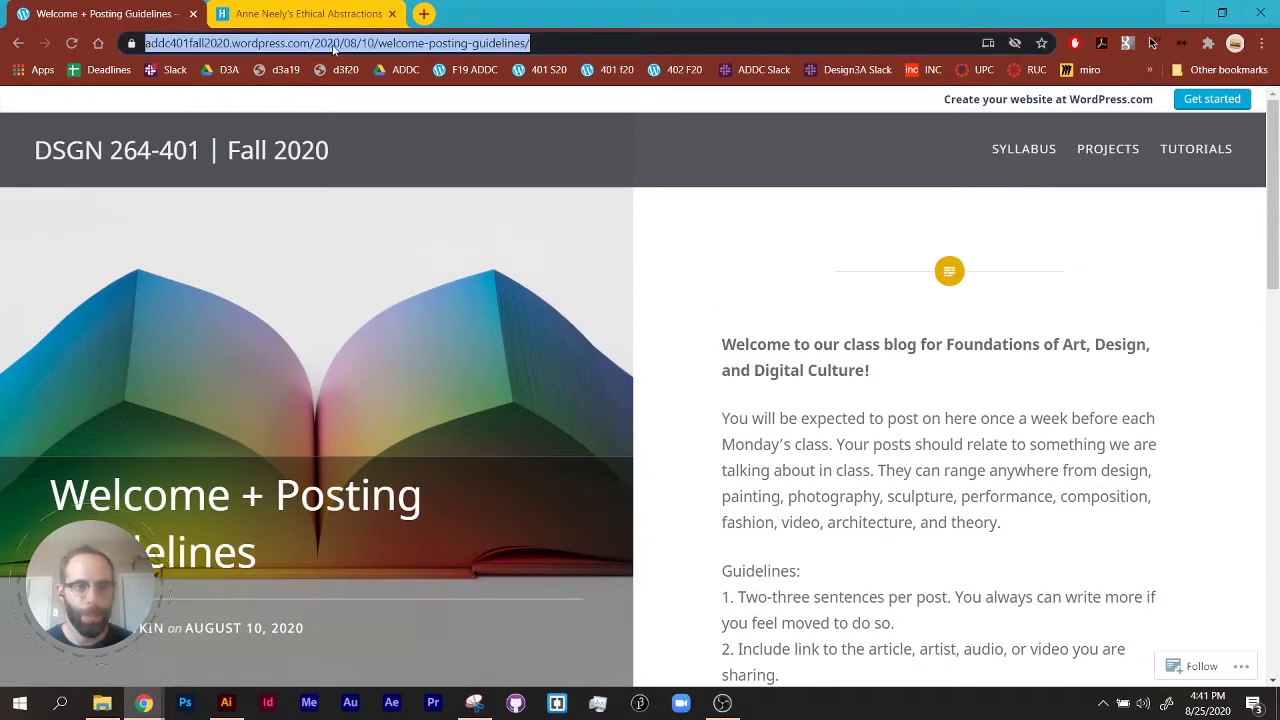
double_click(365, 43)
left_click_drag(365, 45, 570, 44)
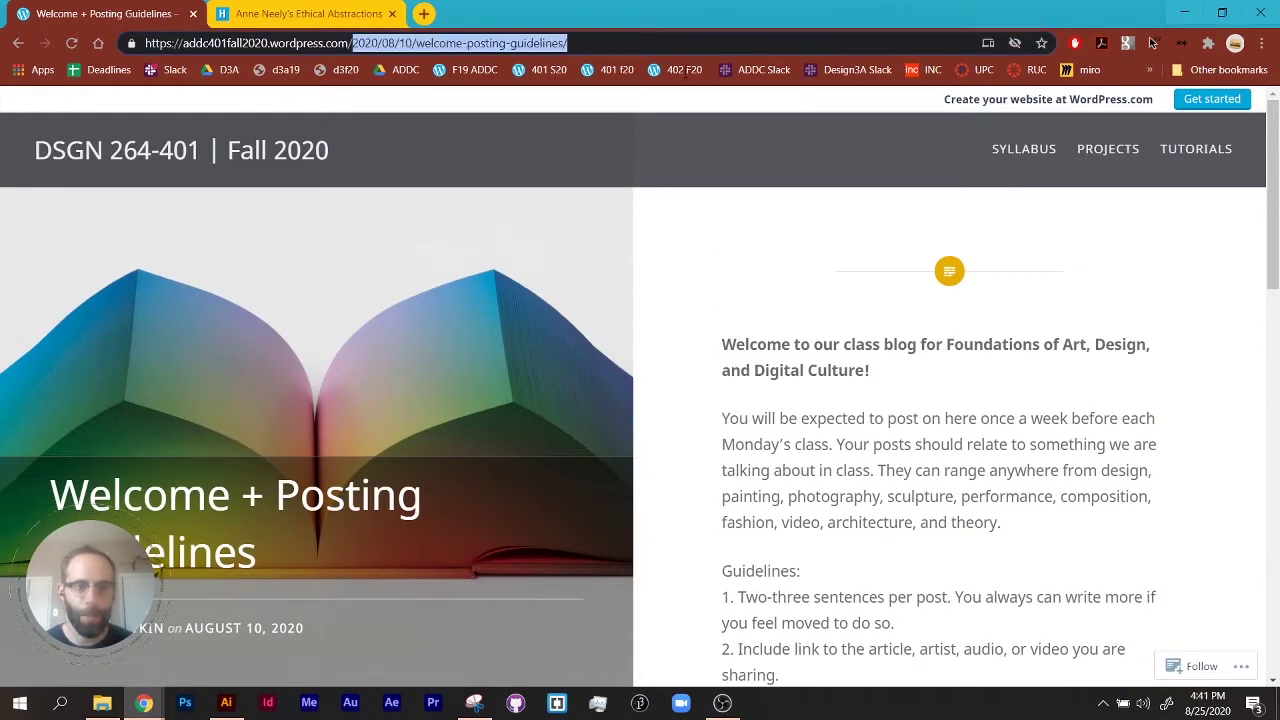
key("BackSpace")
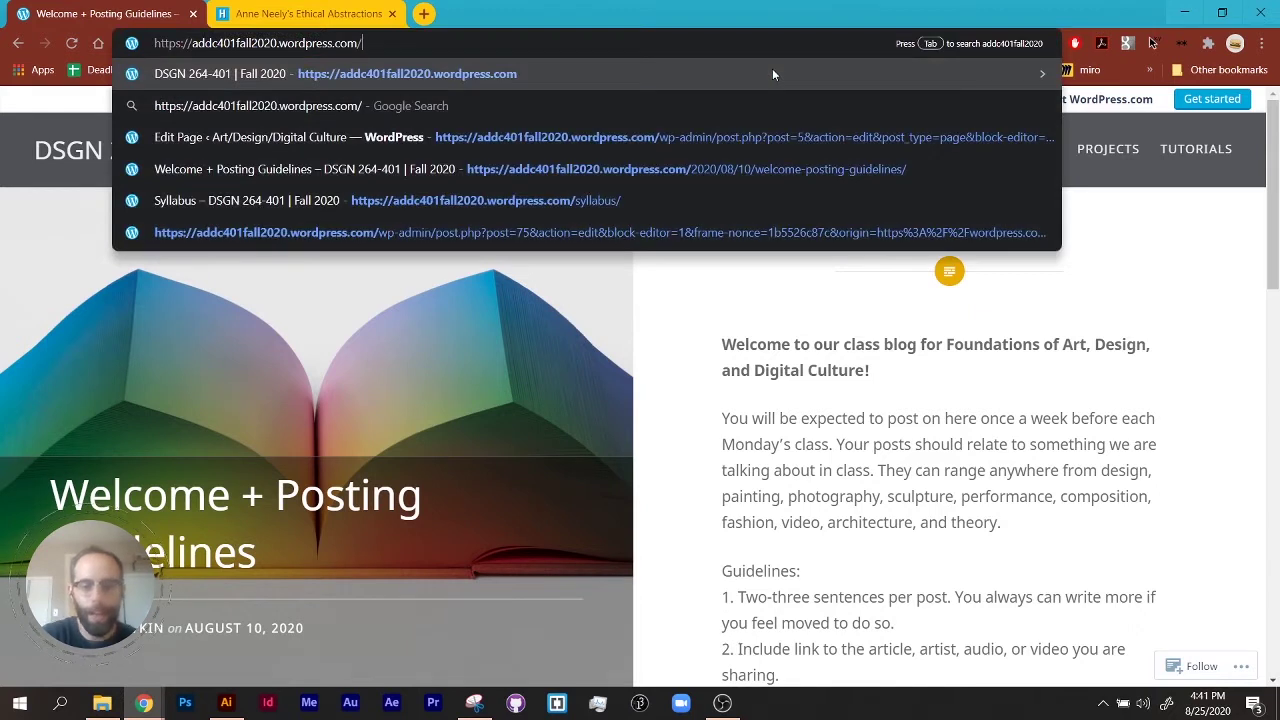
Step: Go to the site's /login page and log in with the autofilled email
type("login")
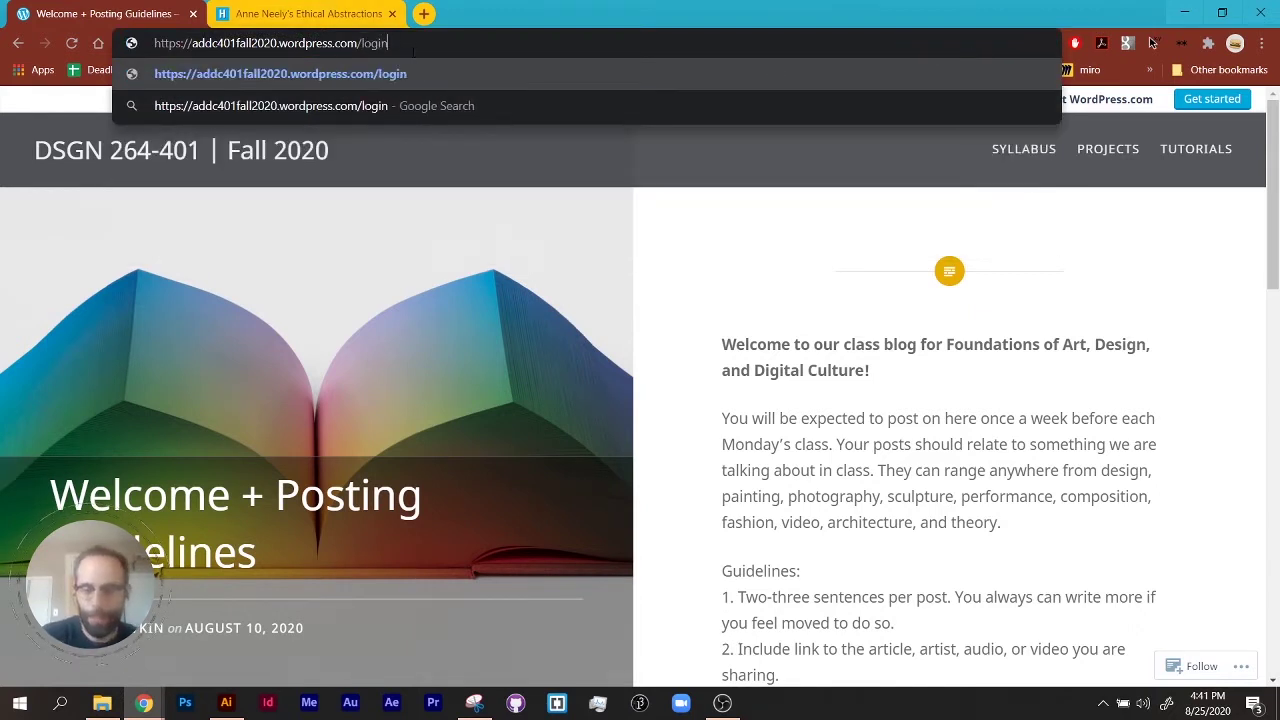
key("Return")
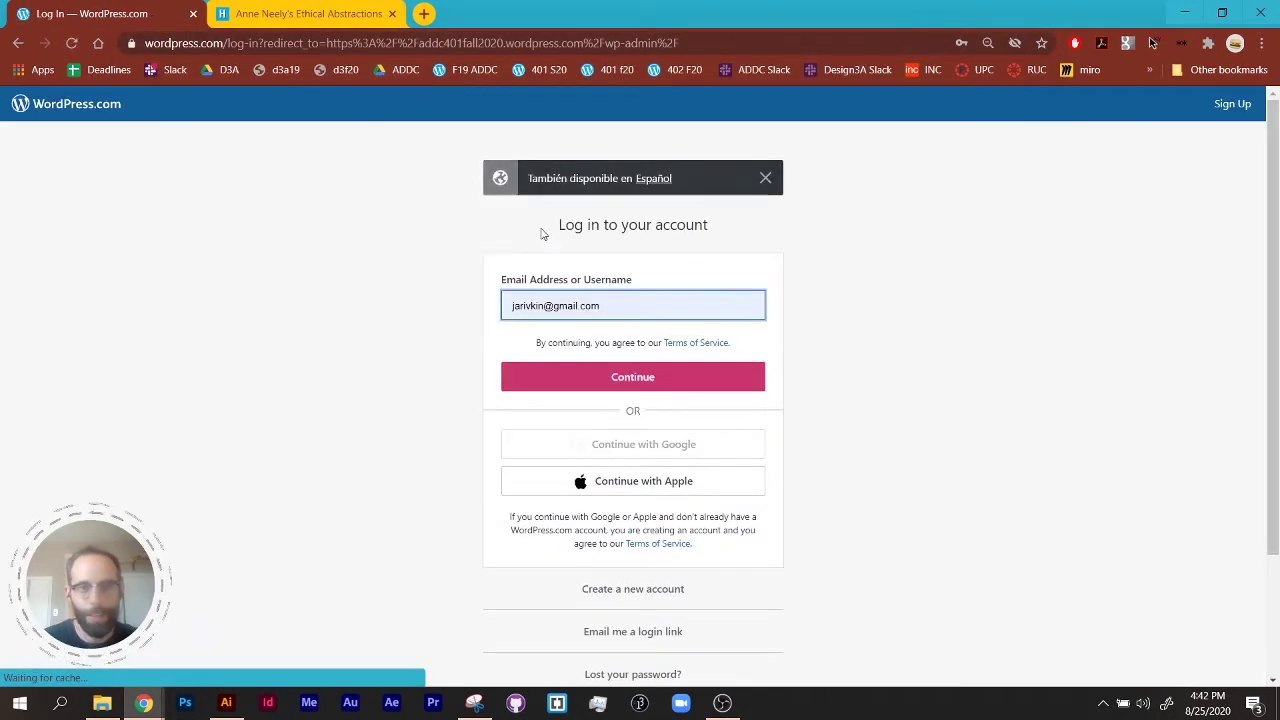
left_click(597, 376)
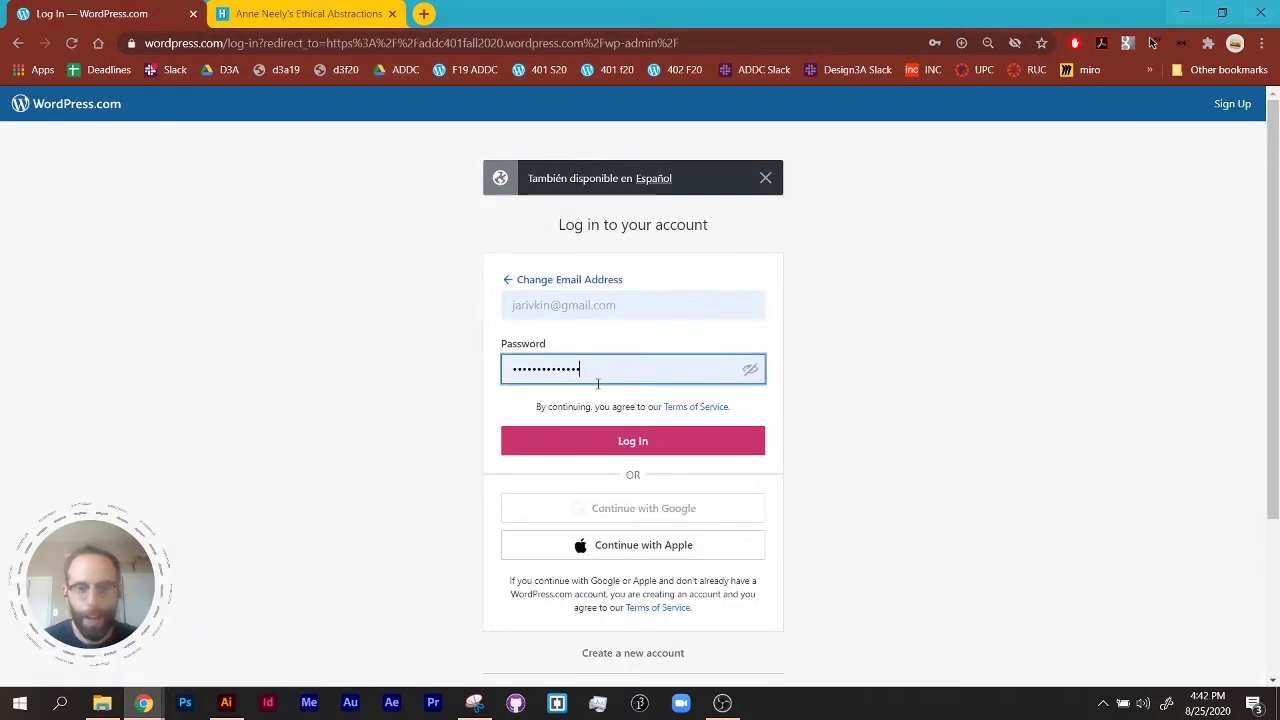
left_click(595, 440)
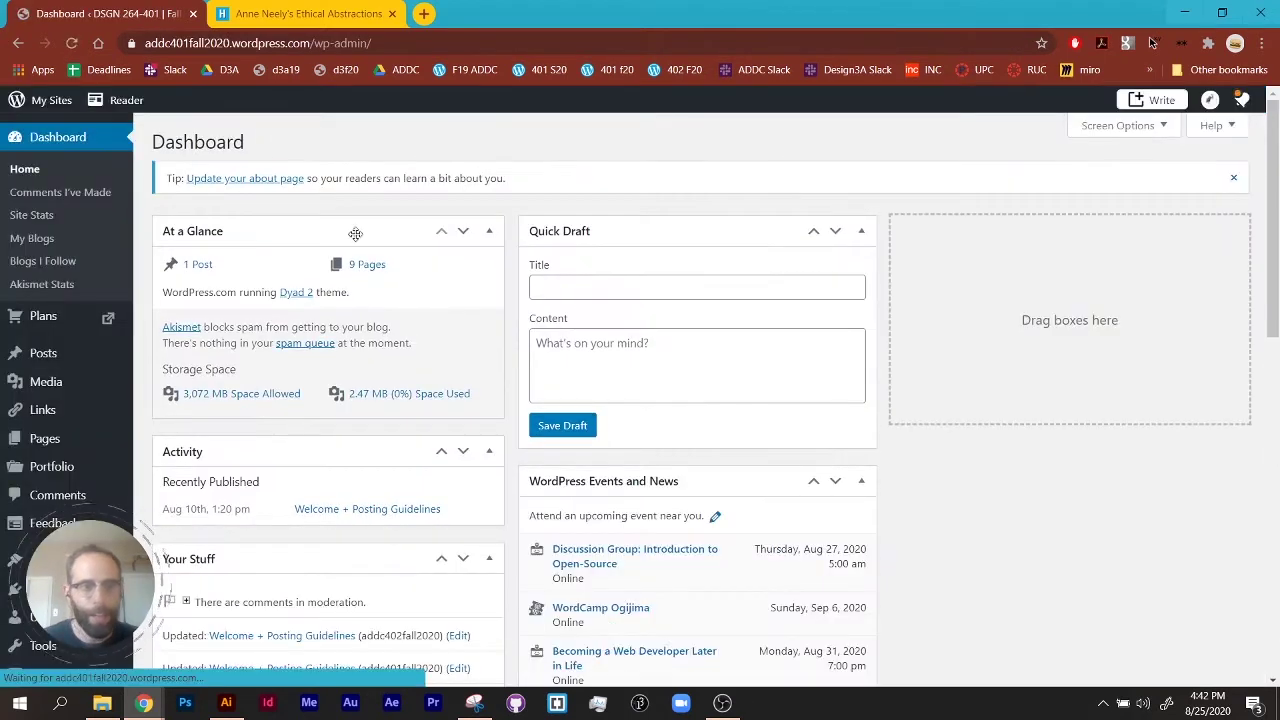
Step: Start a new post titled with the Hyperallergic headline 'Anne Neely's Ethical Abstractions'
left_click(1152, 104)
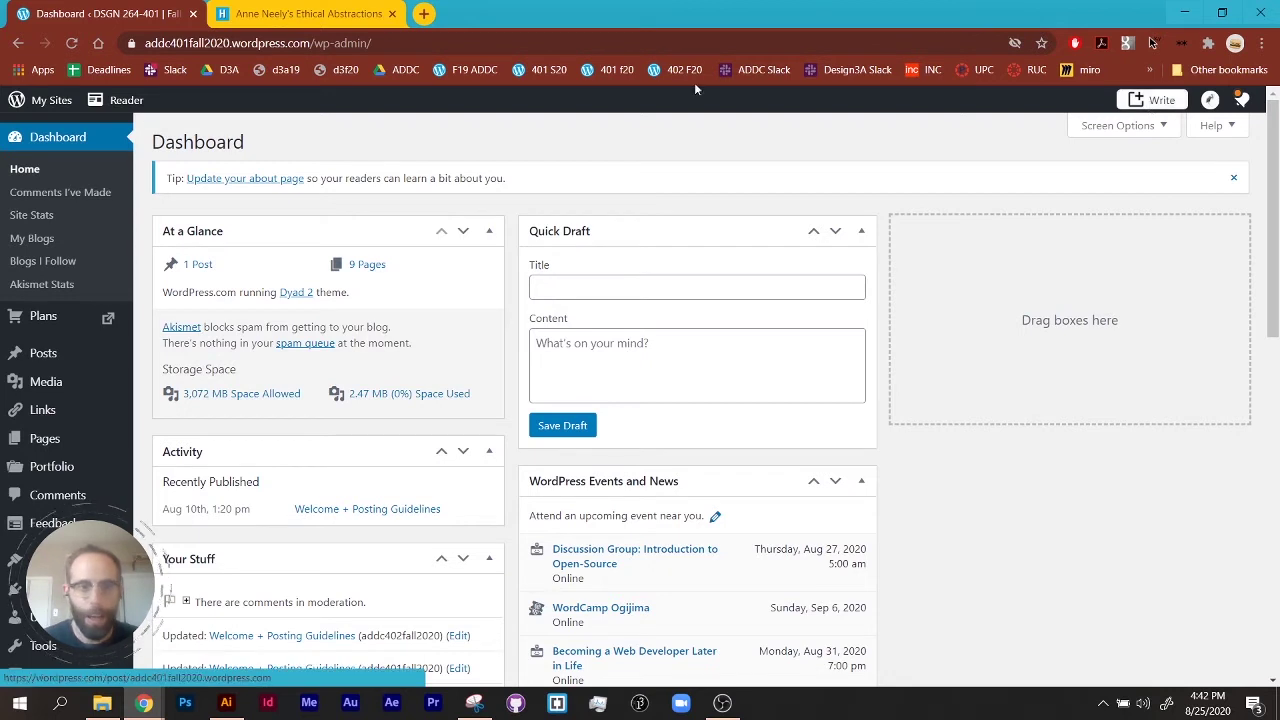
left_click(609, 70)
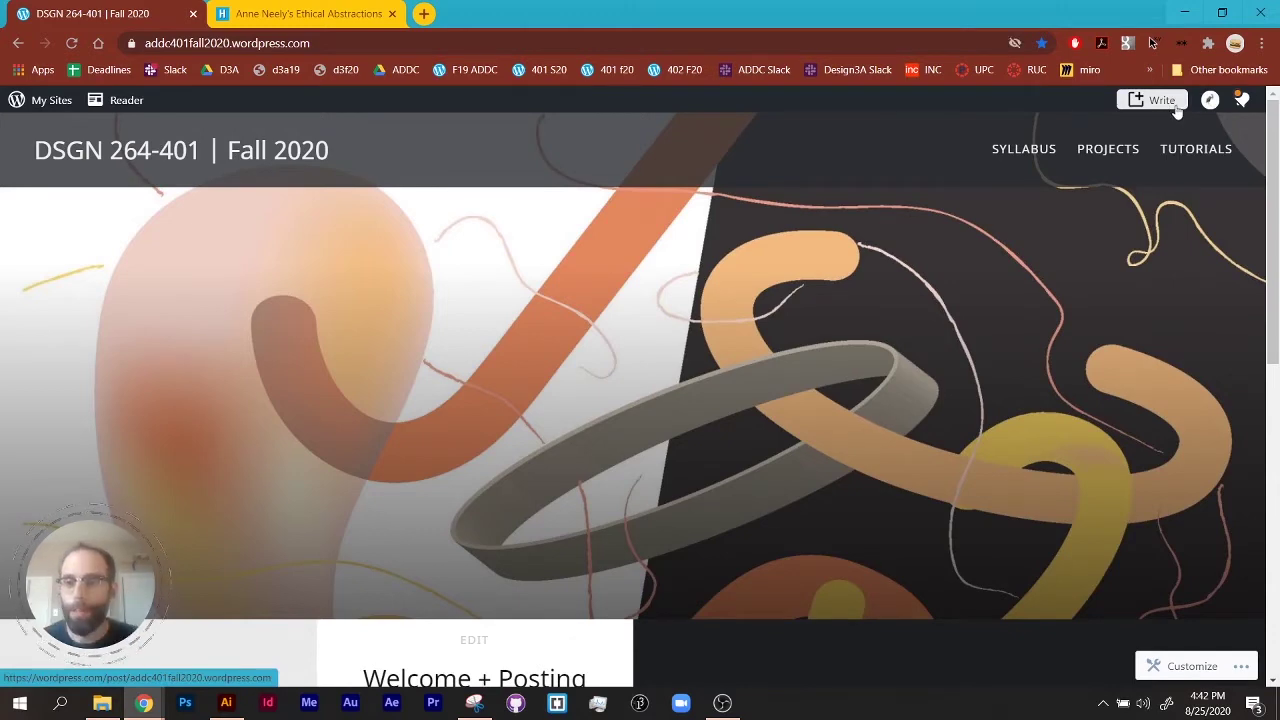
left_click(1166, 108)
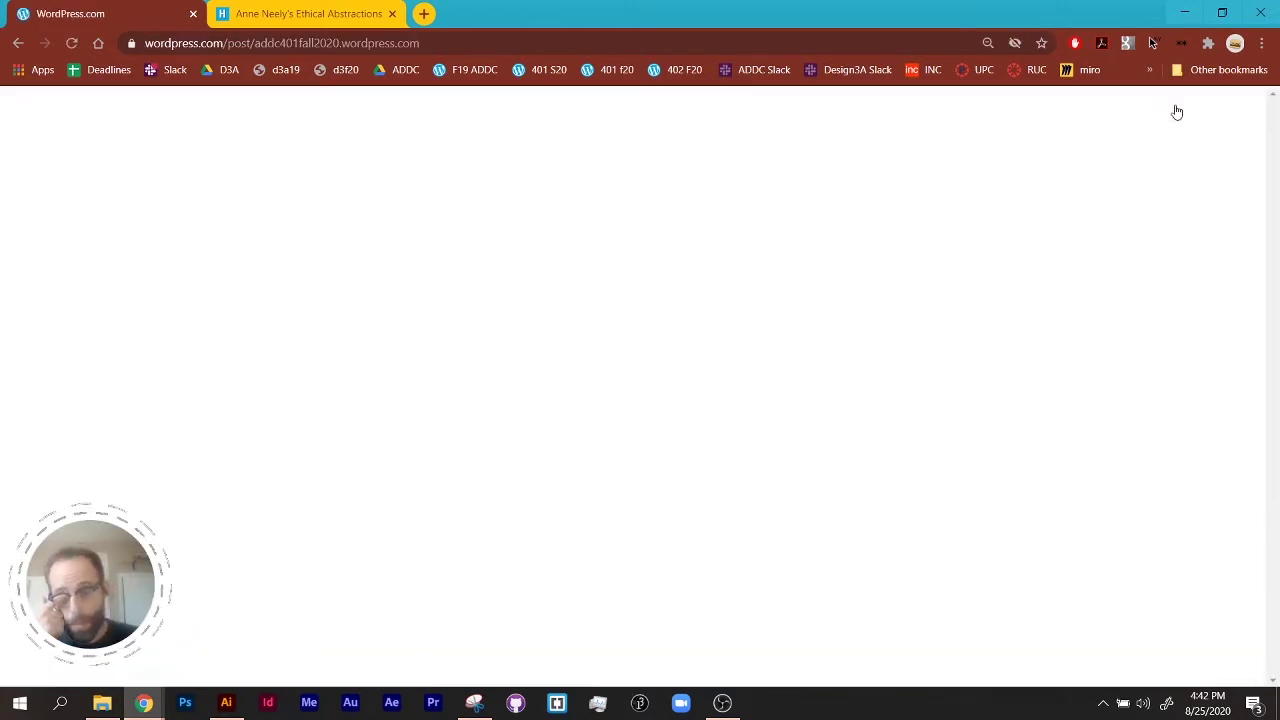
left_click(286, 13)
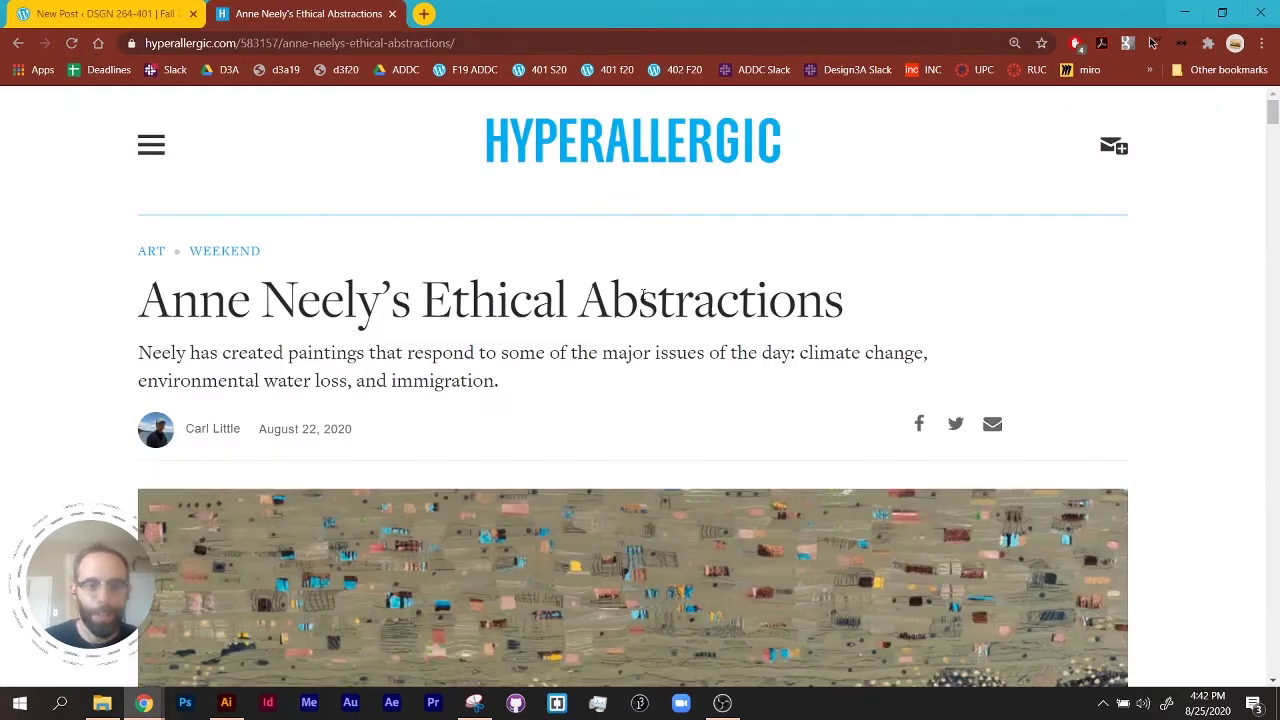
left_click_drag(852, 305, 138, 315)
key("ctrl+c")
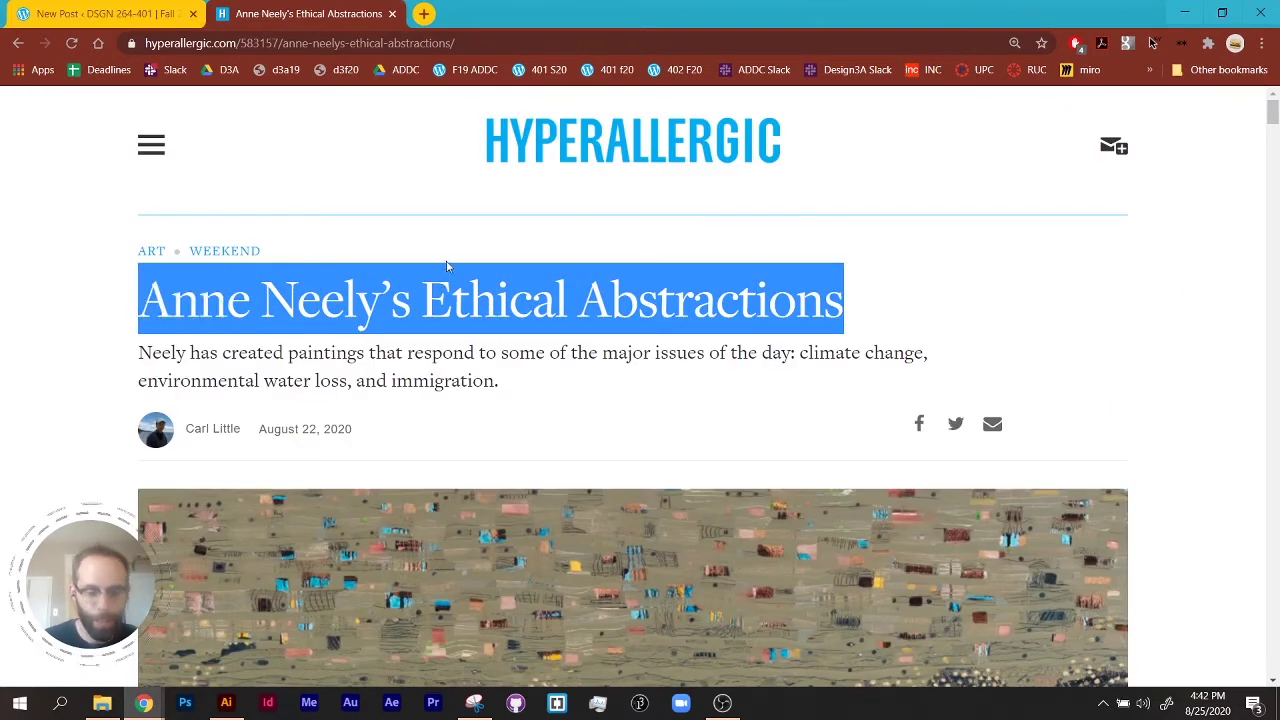
left_click(155, 16)
key("ctrl+v")
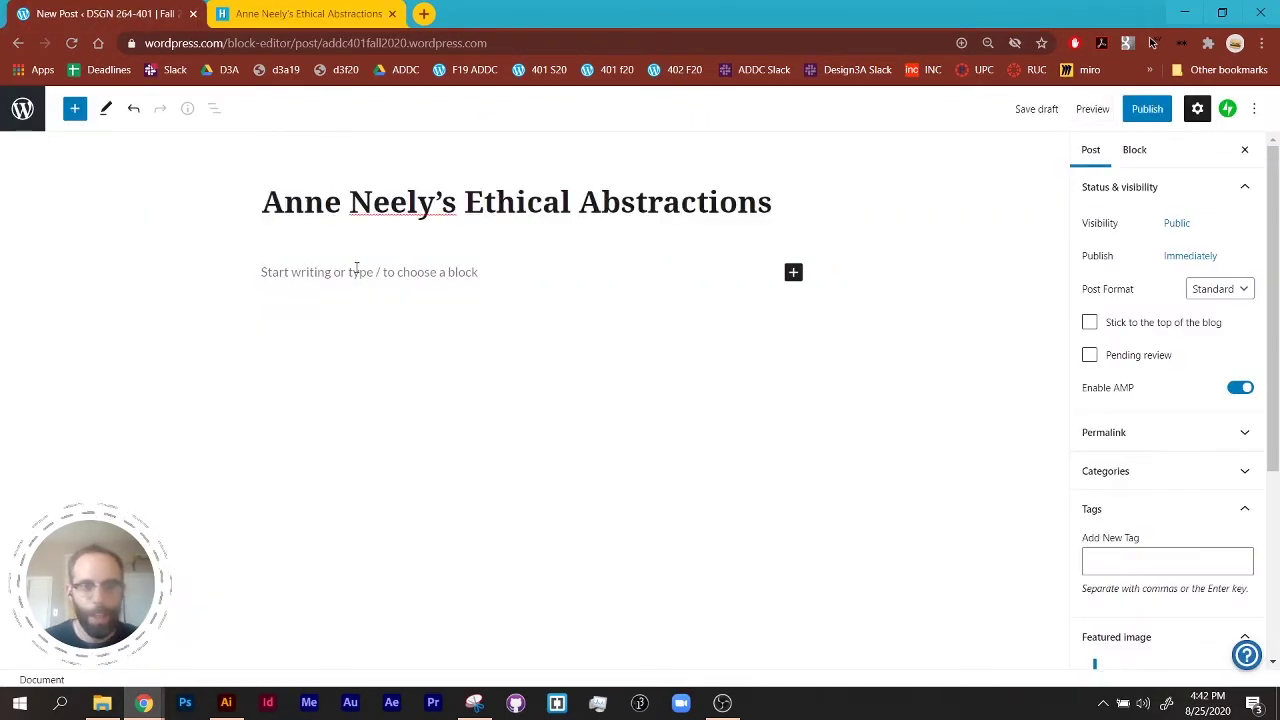
left_click(356, 268)
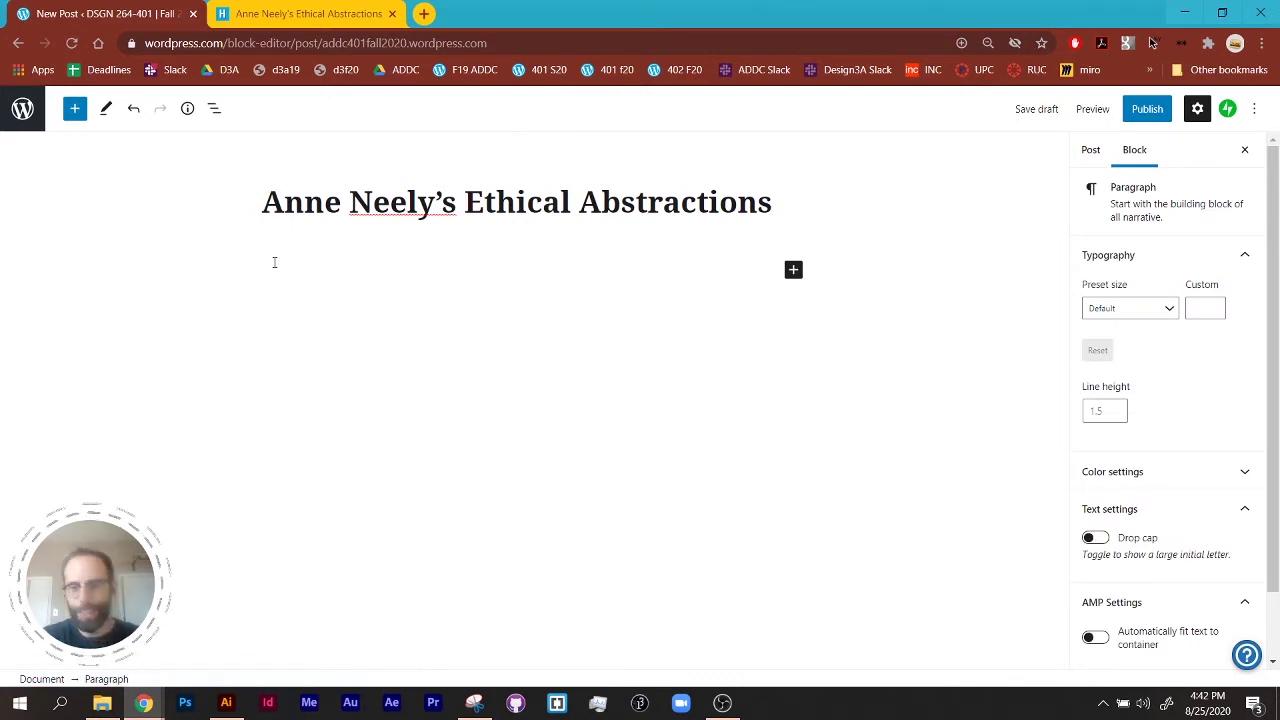
Step: Add the comment on negative space and pattern, then a line 'Click here for the article'
type("This work made me think about what we saw in class regarding negative space and pattern in abstraction.")
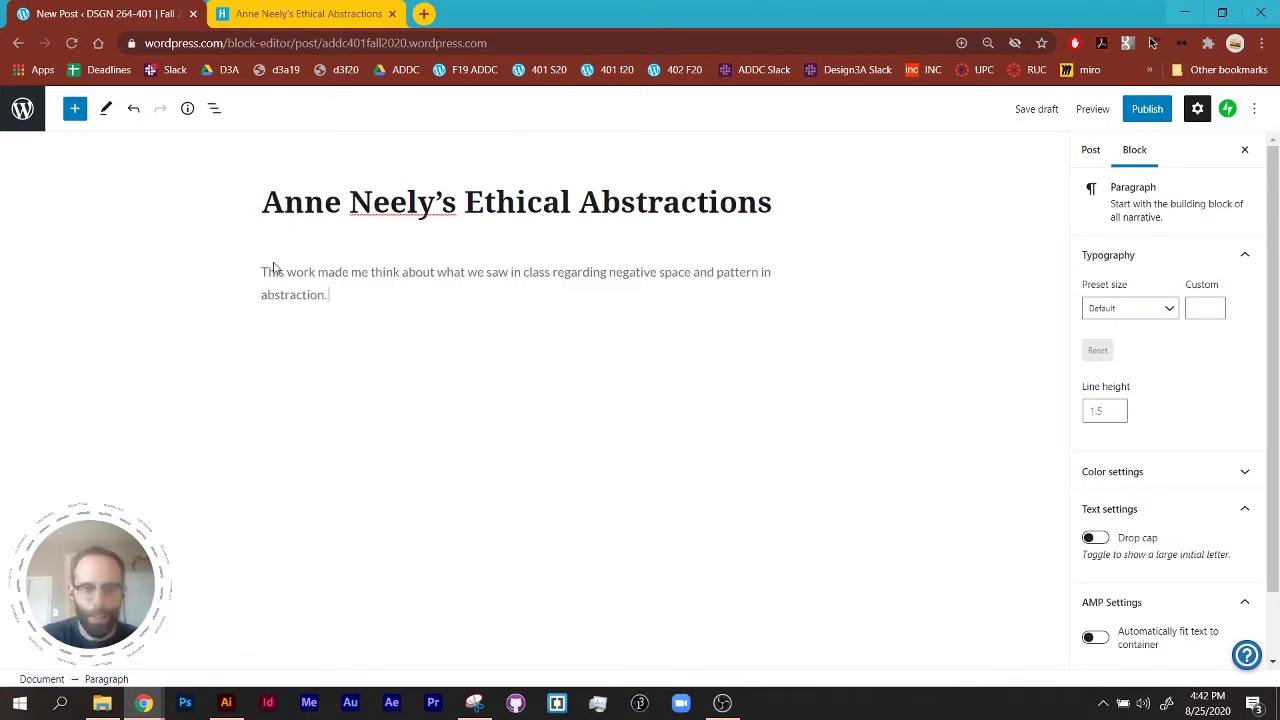
key("Return")
key("Return")
type("To see the")
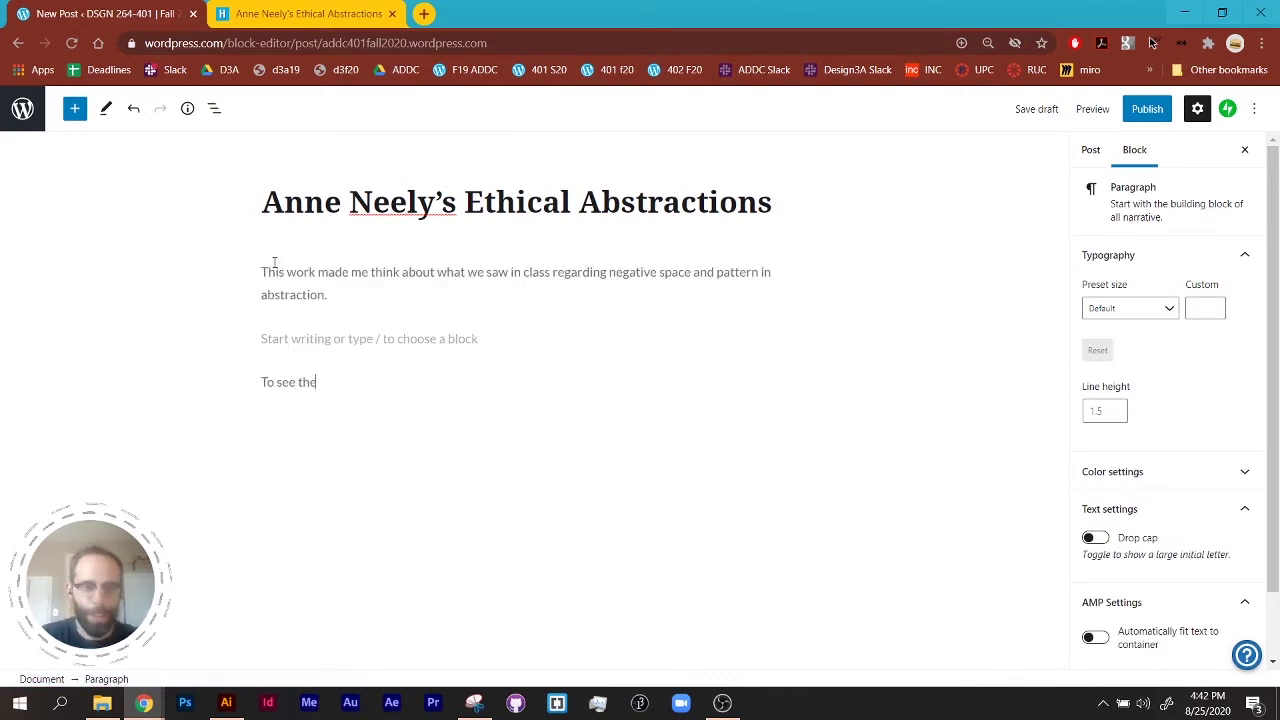
type(" art")
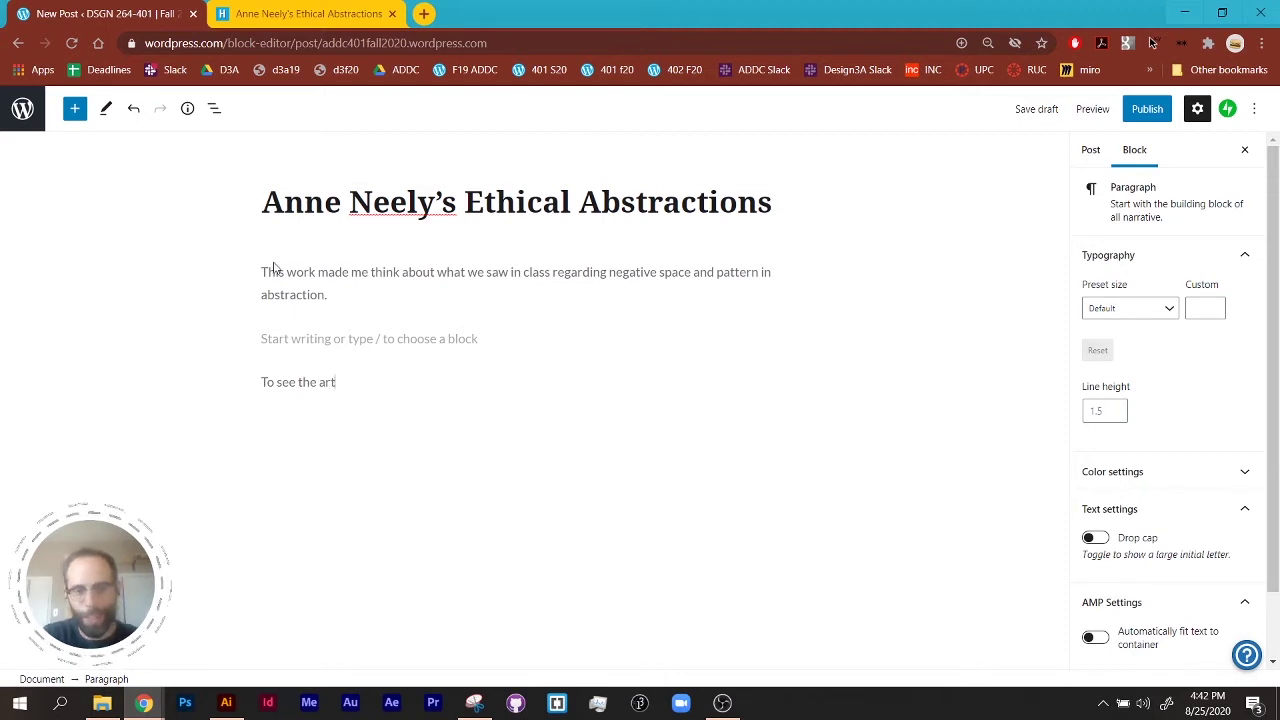
key("ctrl+a")
key("BackSpace")
type("Click here")
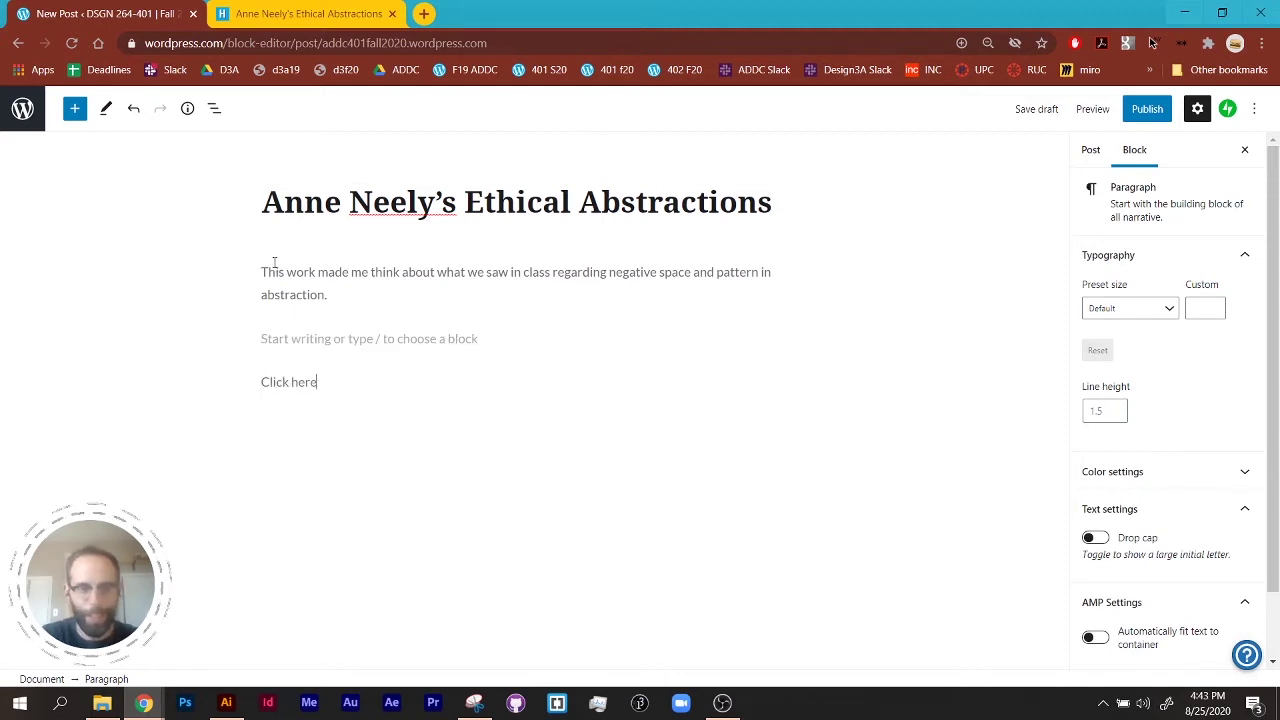
type(" for the article")
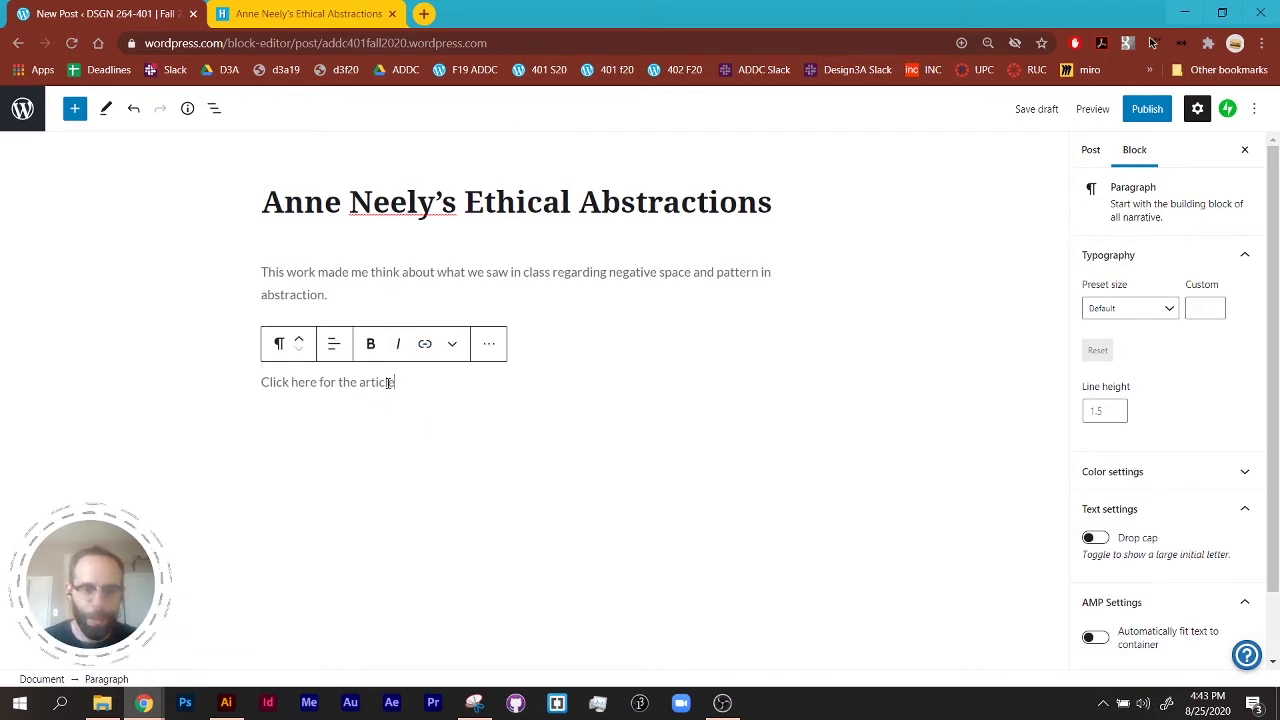
Step: Link 'Click here for the article' to the Hyperallergic URL in a new tab; add an empty paragraph above
left_click_drag(401, 381, 254, 387)
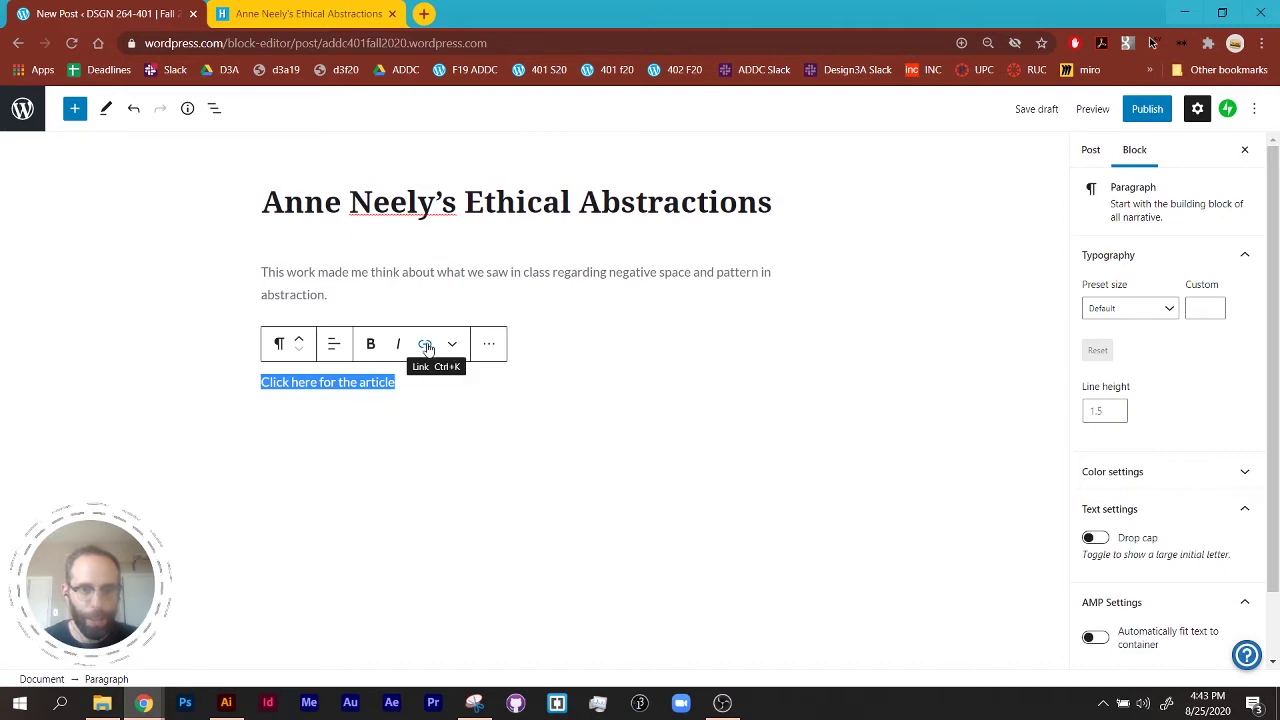
left_click(426, 346)
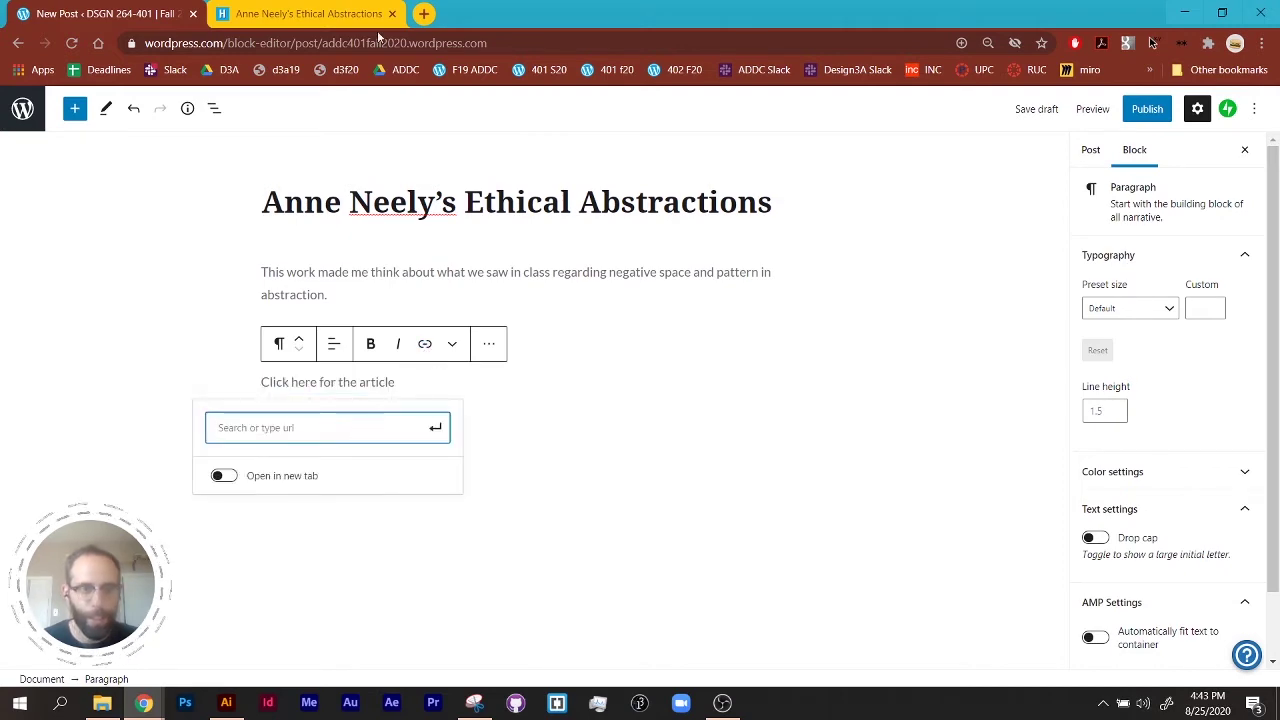
left_click(282, 13)
key("ctrl+l")
key("ctrl+c")
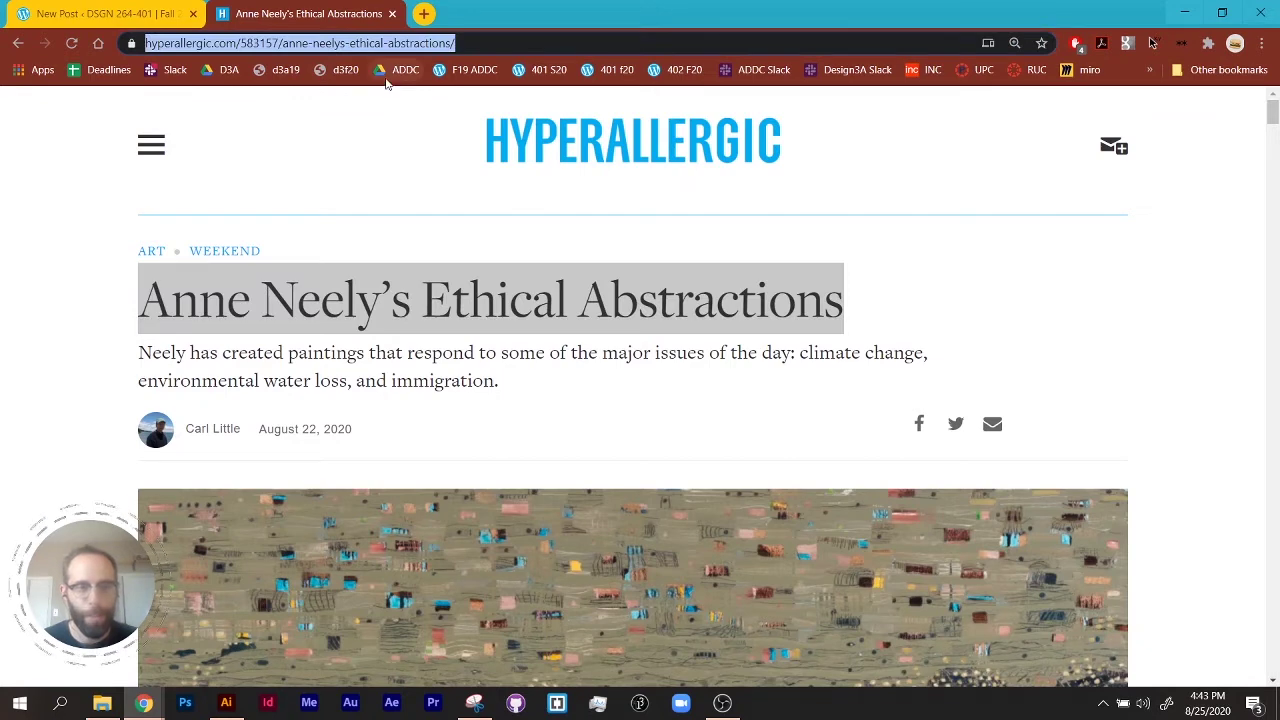
left_click(168, 13)
key("ctrl+v")
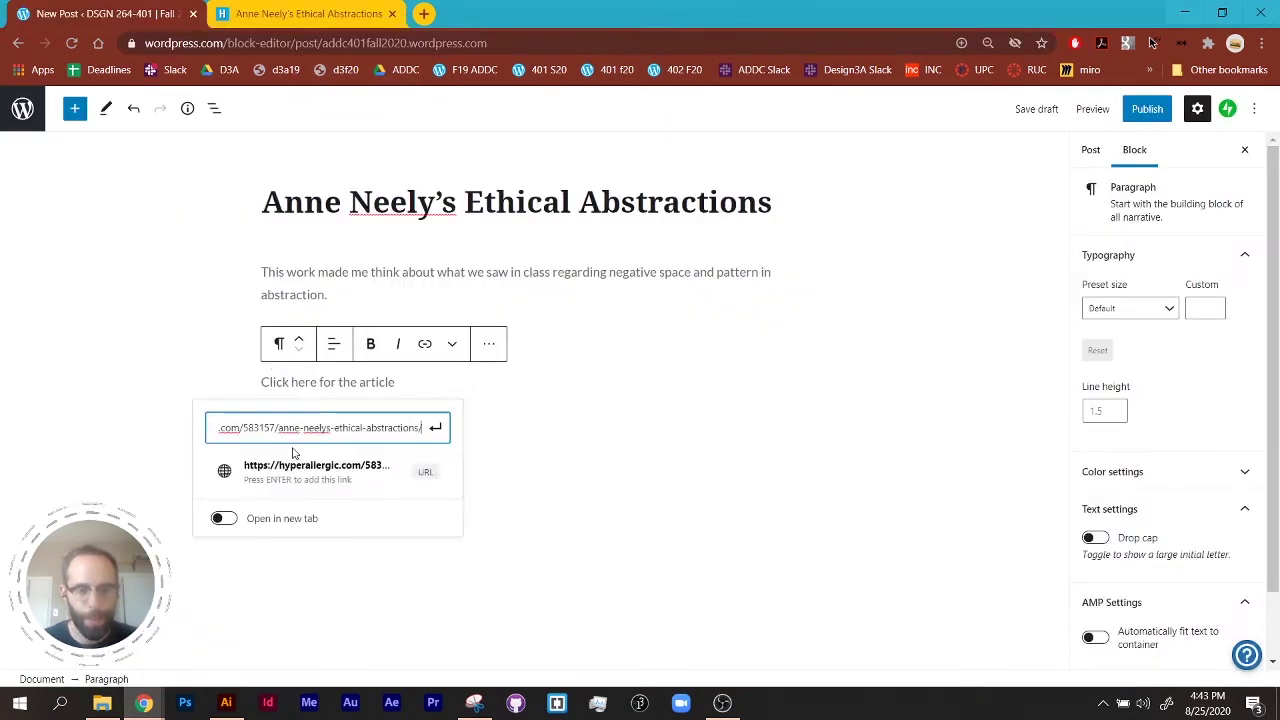
left_click(226, 519)
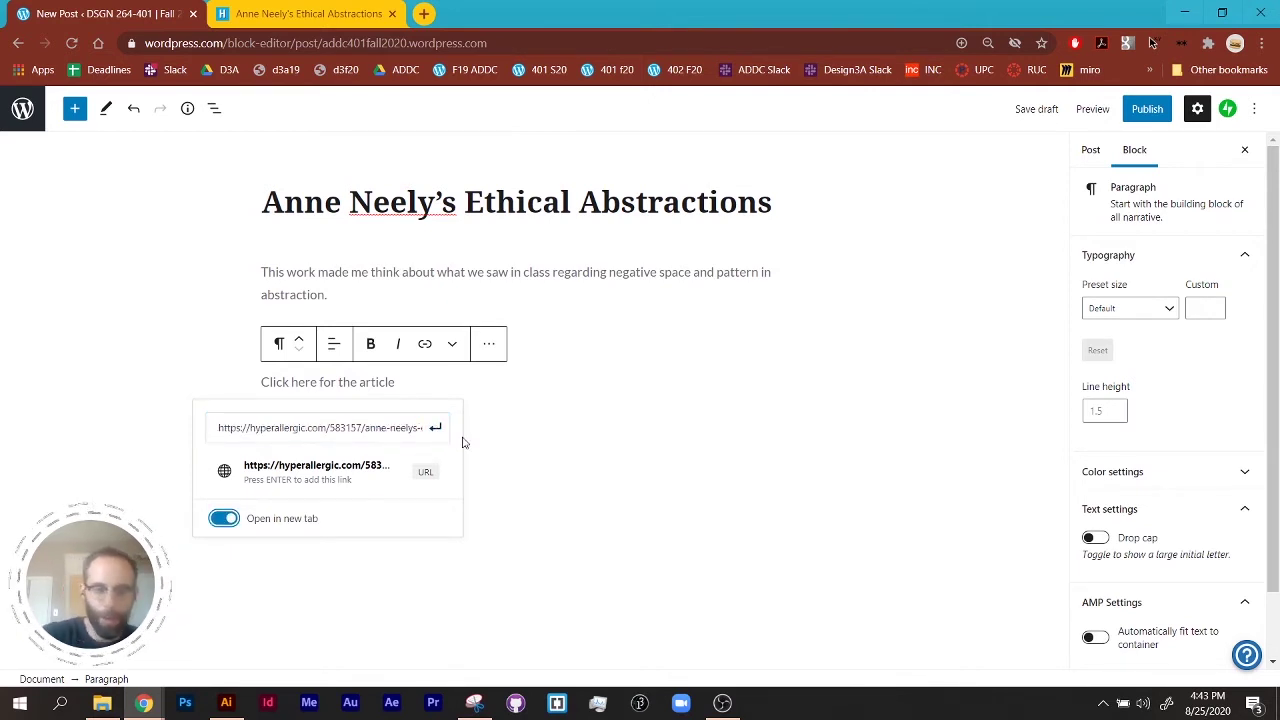
left_click(435, 427)
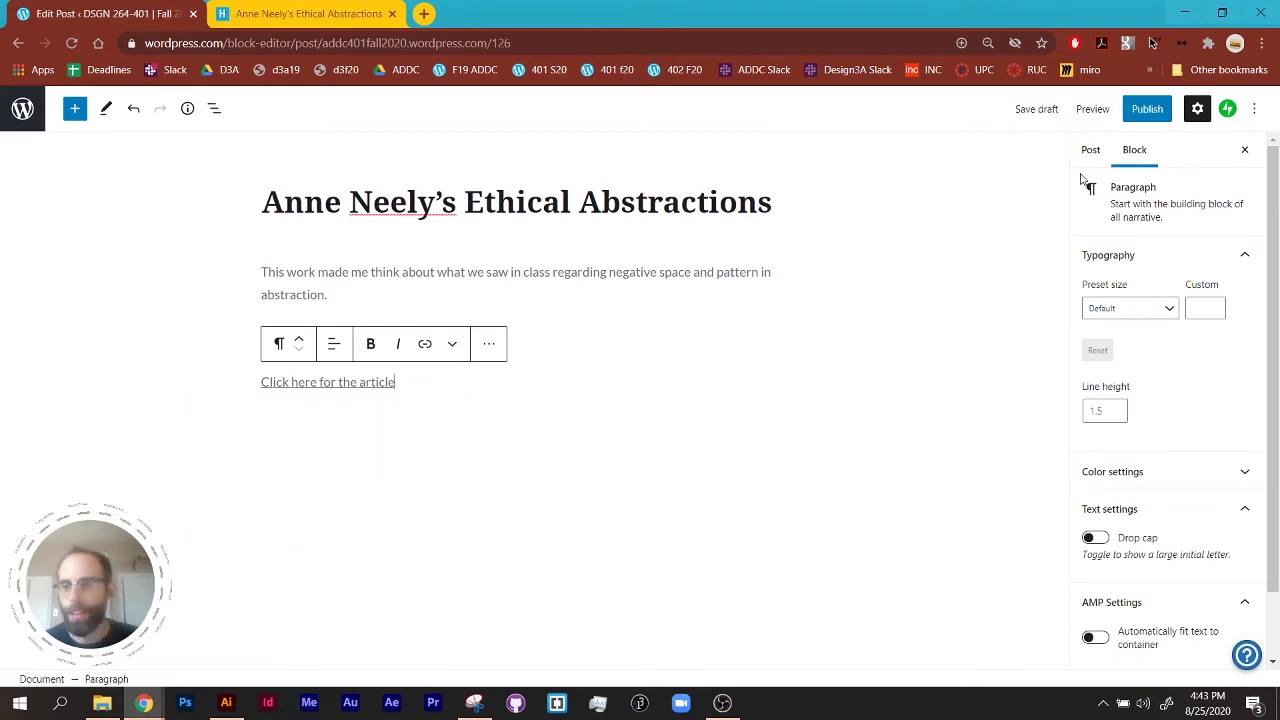
left_click(509, 302)
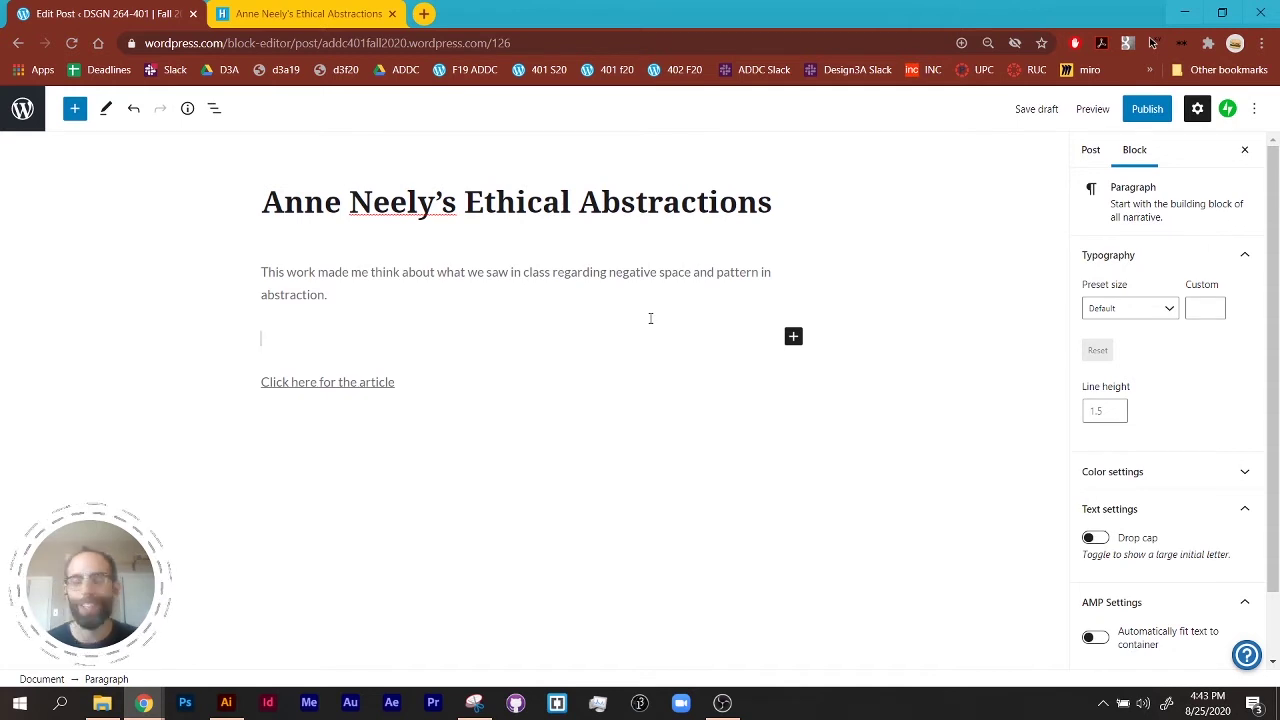
Step: Choose a featured image for the post from the site's Media Library
left_click(1091, 153)
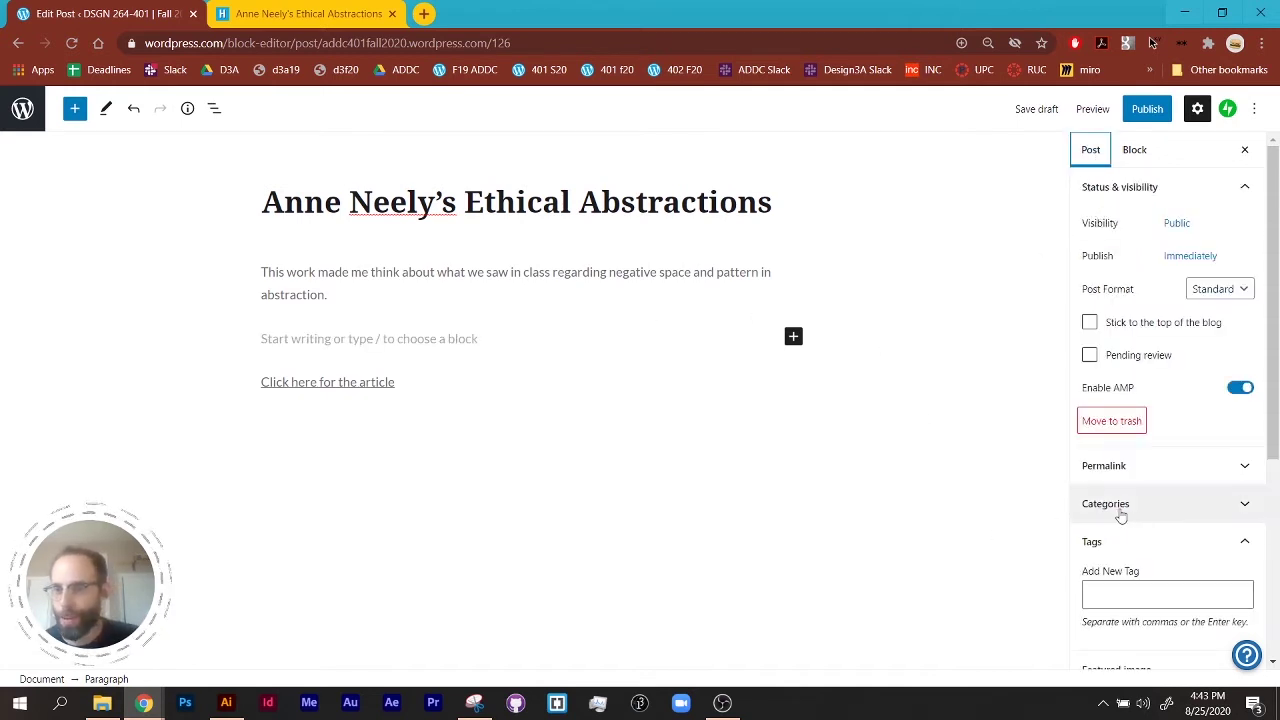
scroll(1120, 514, "down", 3)
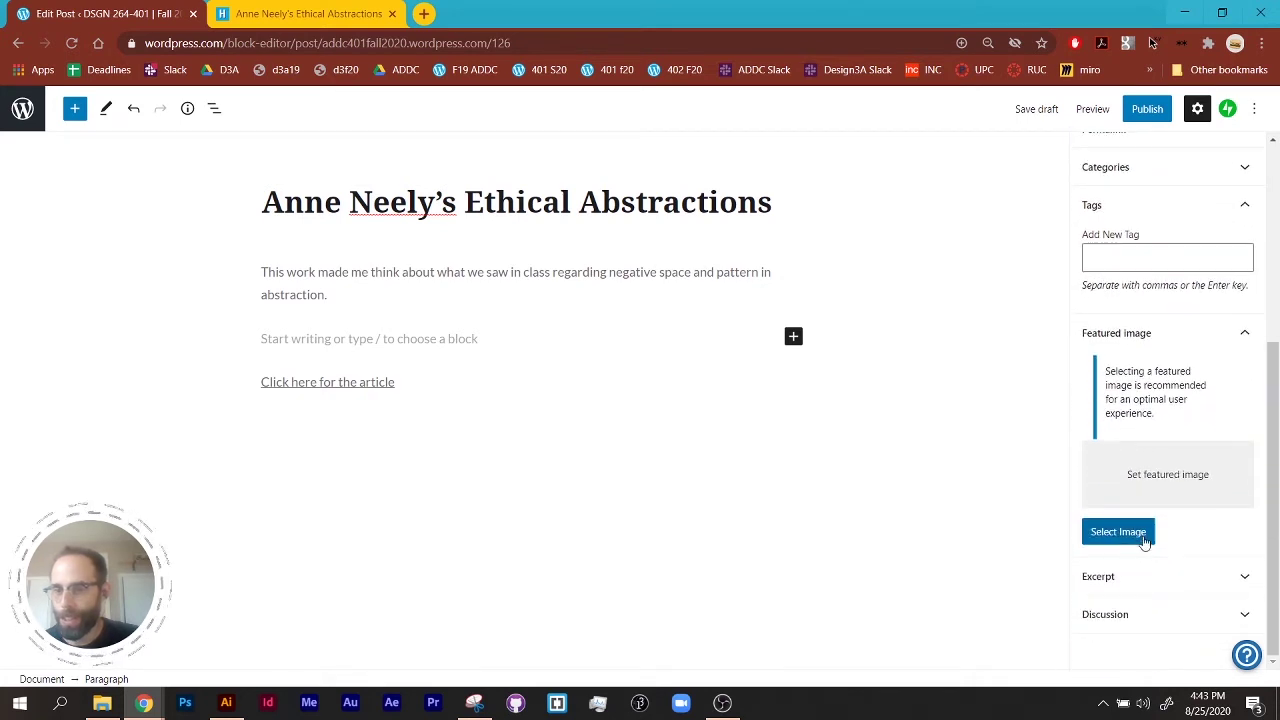
left_click(1133, 535)
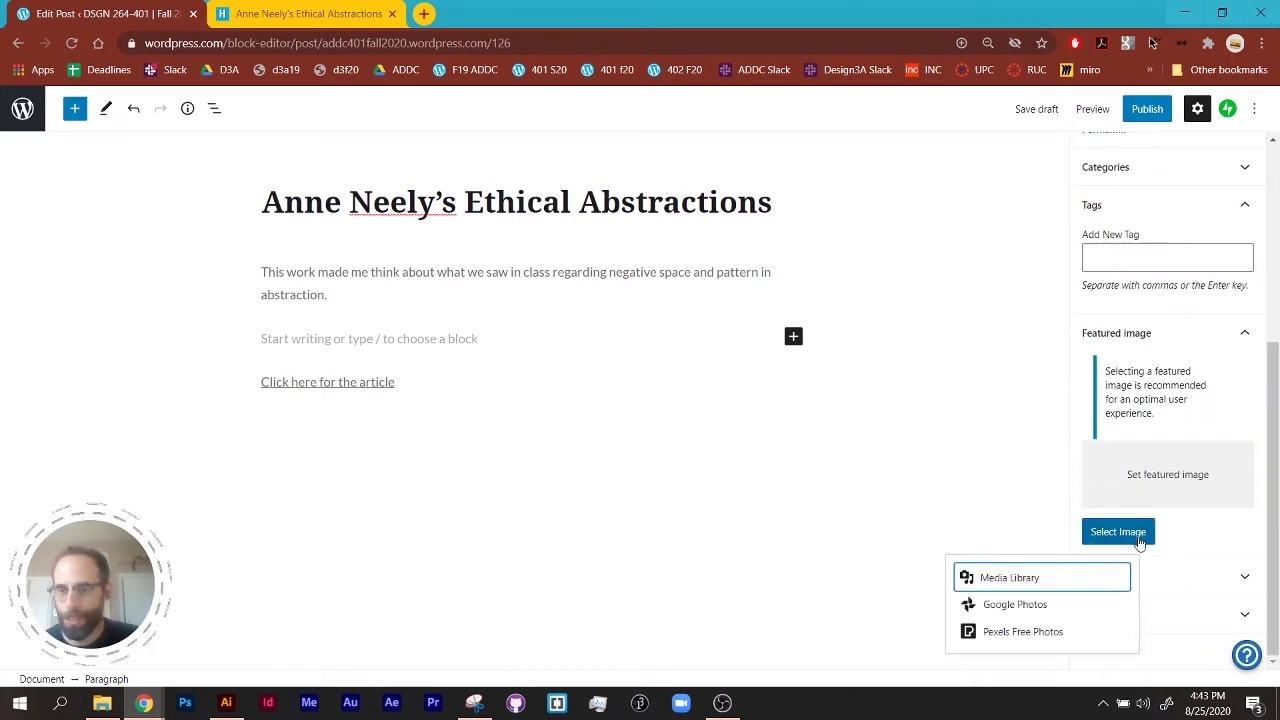
left_click(1007, 580)
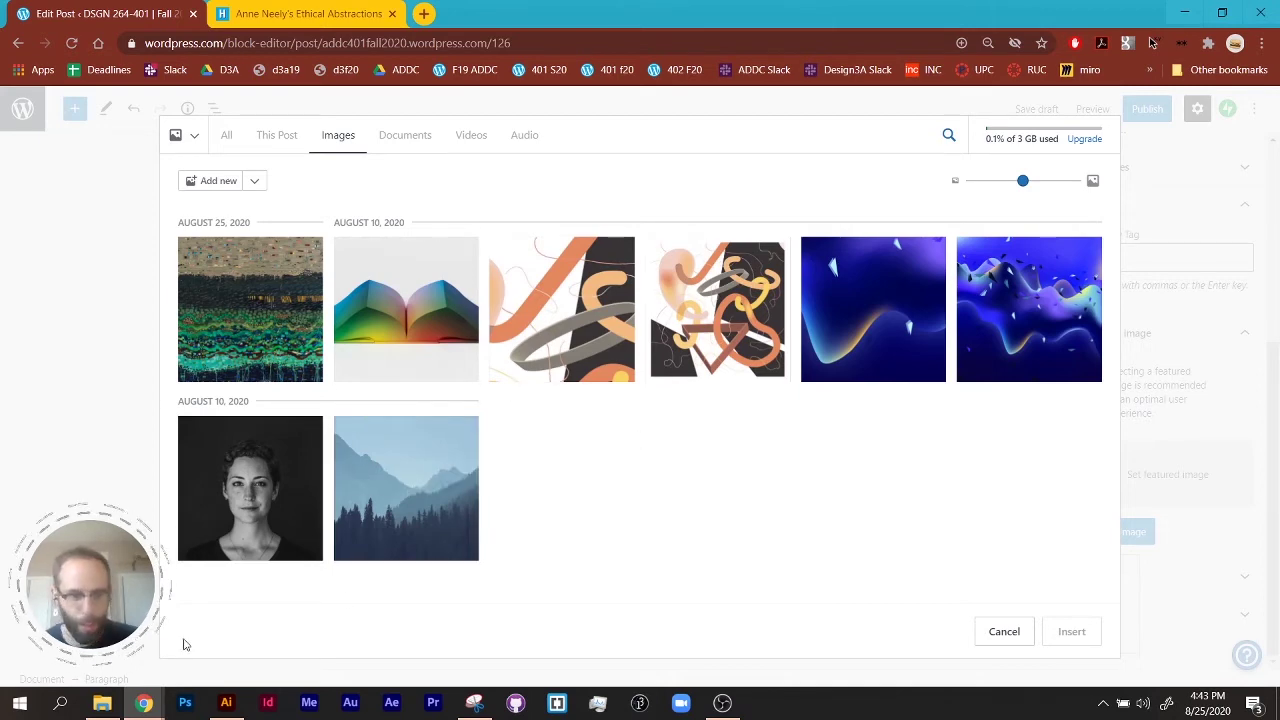
Step: Upload the painting's Image file from the Desktop into the media library
left_click(102, 703)
left_click(290, 387)
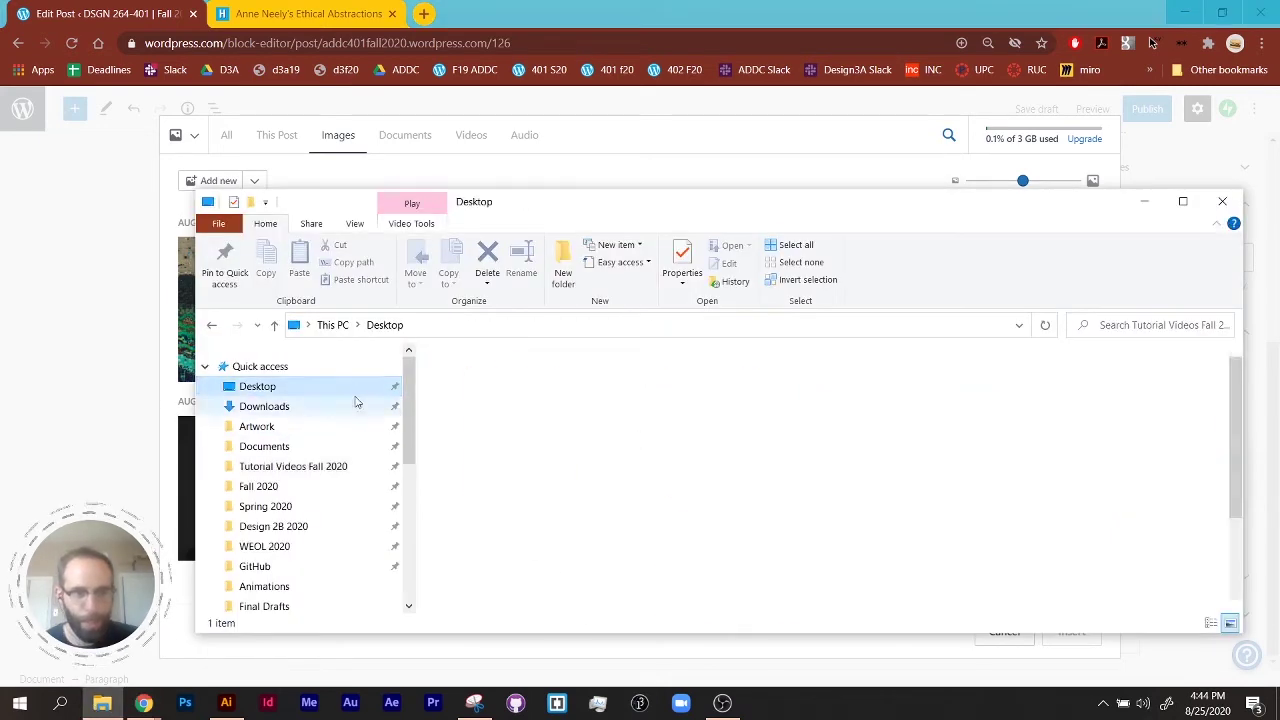
left_click(583, 600)
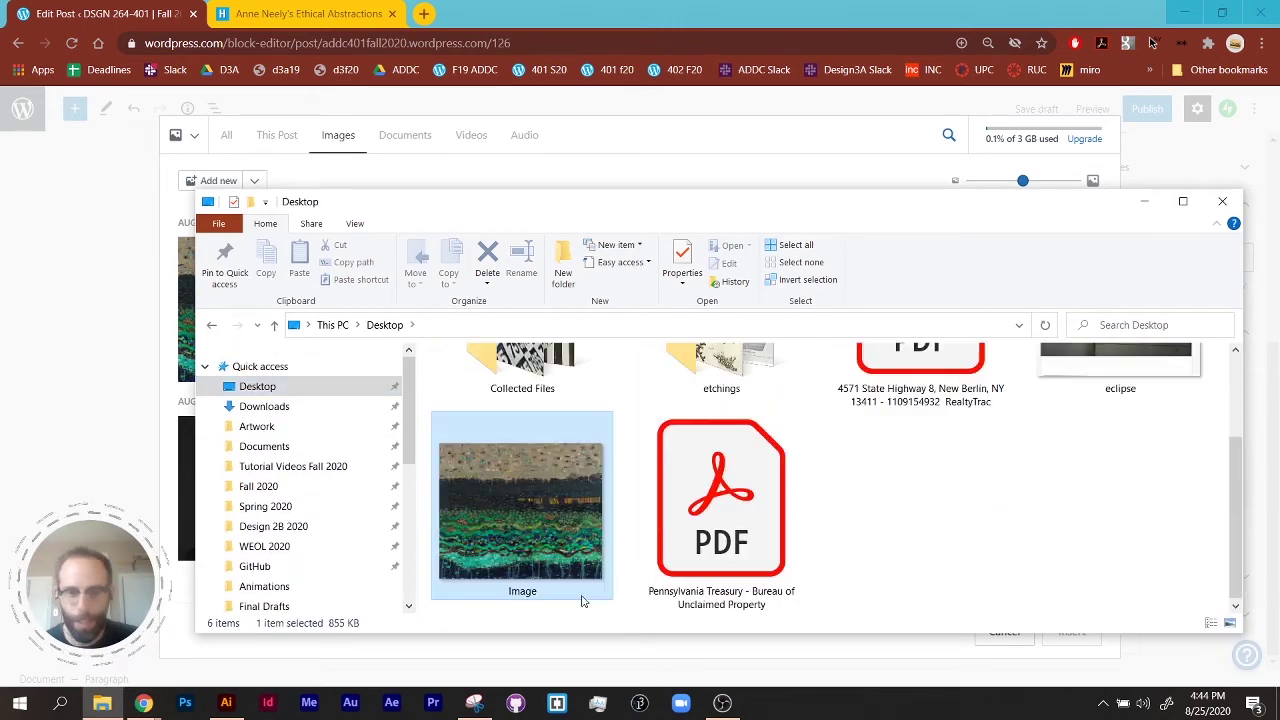
left_click_drag(583, 600, 511, 396)
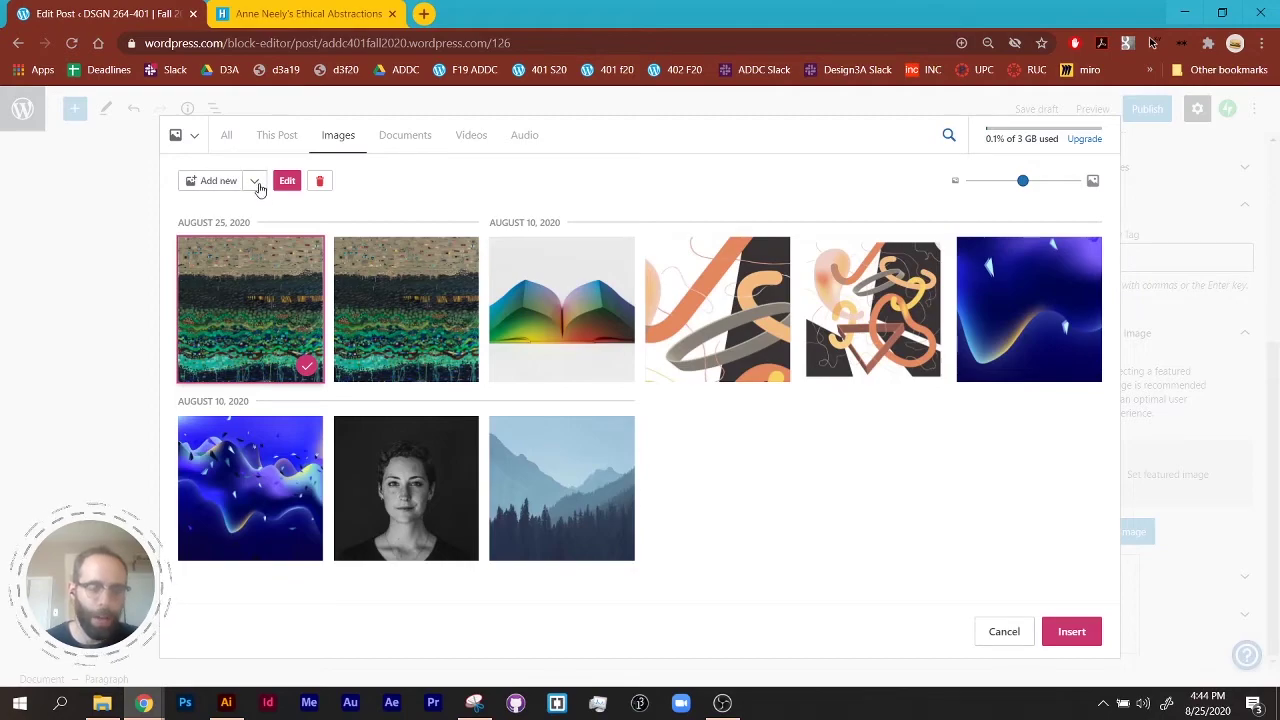
left_click(308, 13)
Step: Copy the image address of the pale blue painting in the Hyperallergic article
scroll(580, 517, "down", 5)
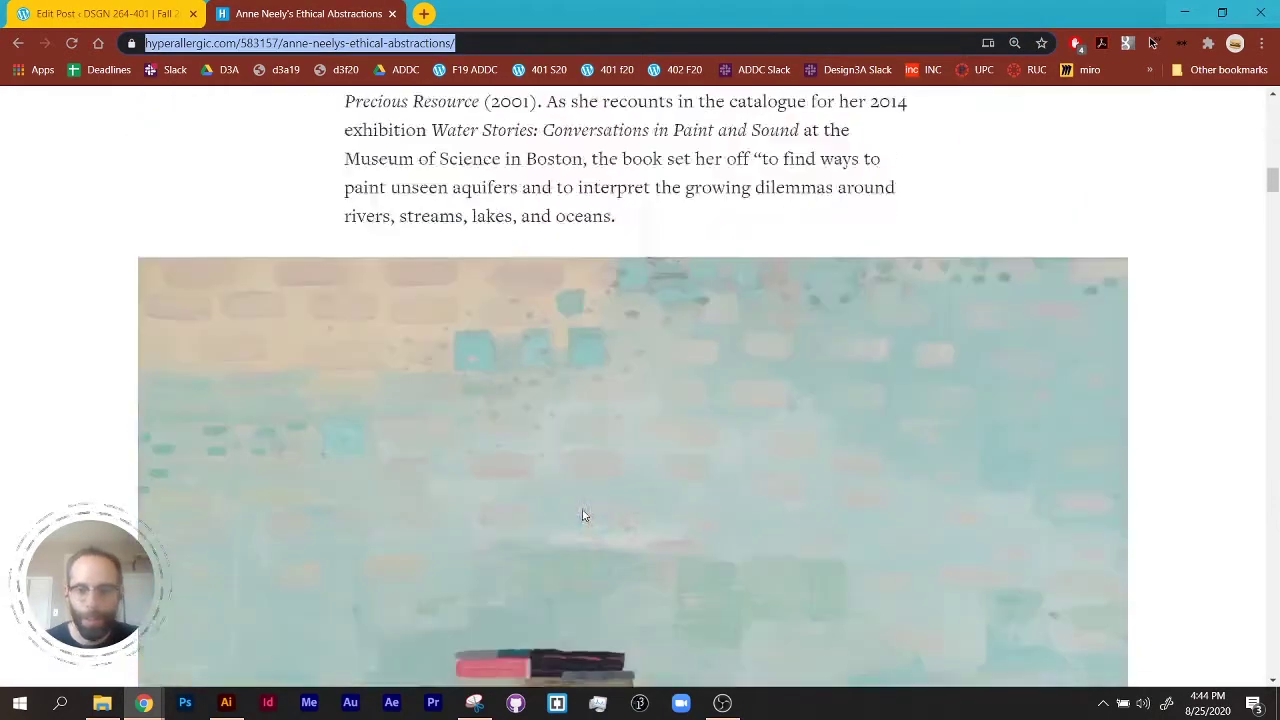
right_click(606, 415)
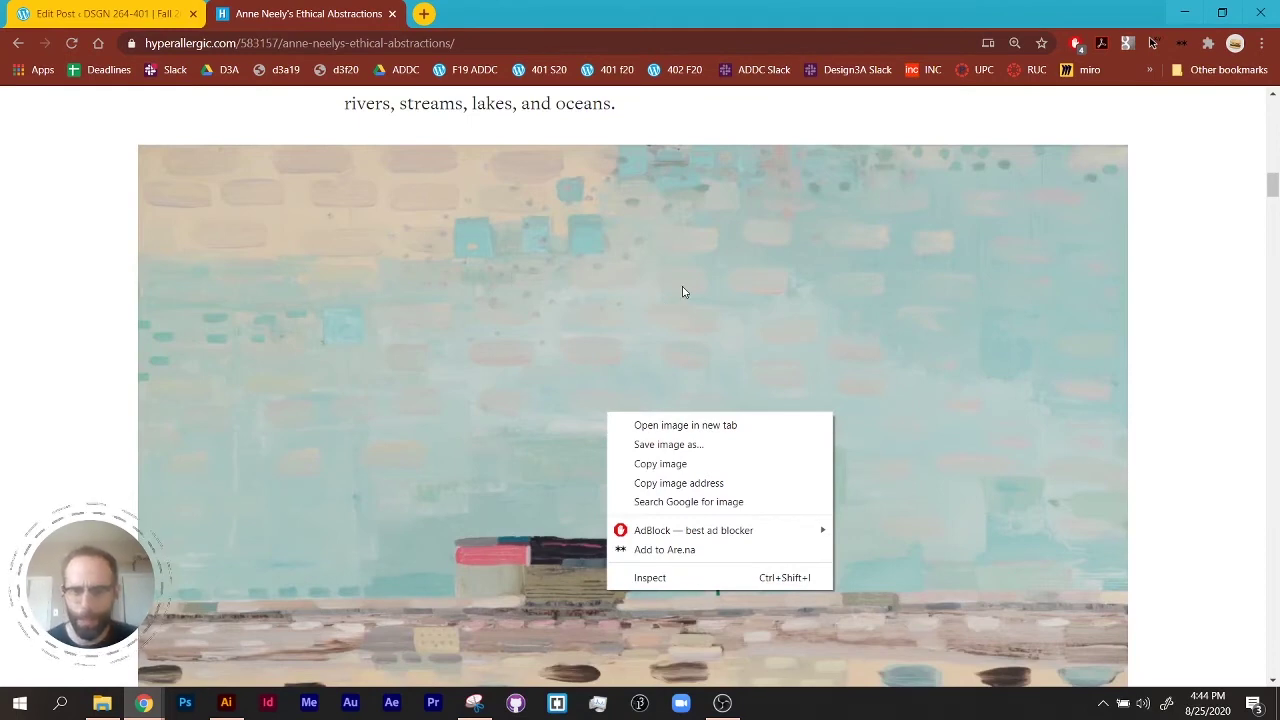
right_click(674, 344)
right_click(673, 338)
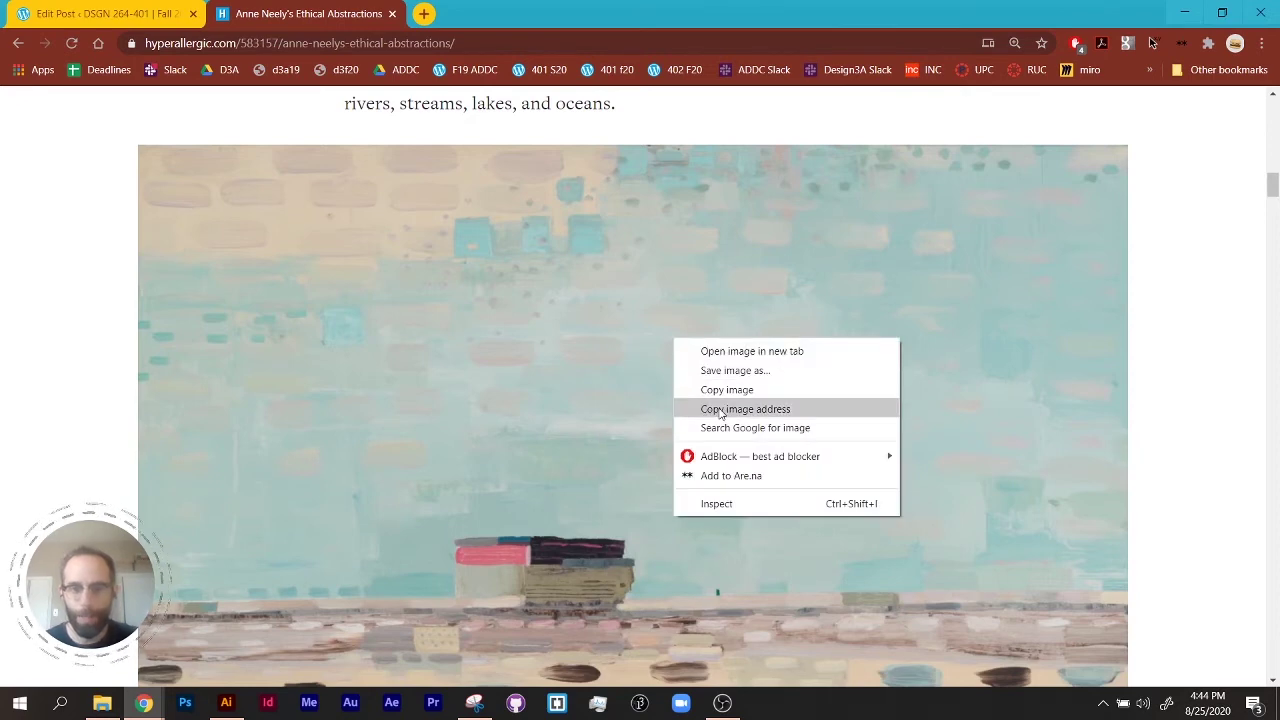
left_click(721, 409)
left_click(157, 8)
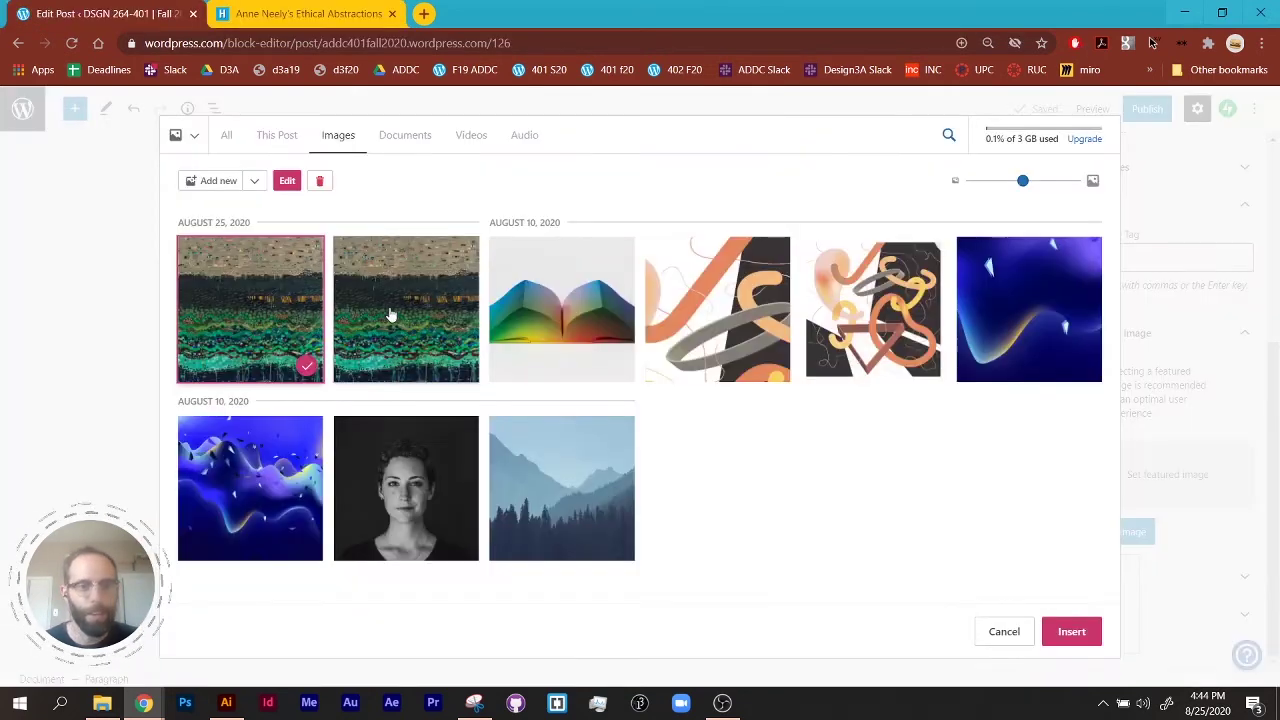
Step: Add the pale blue painting to the media library by URL and insert it as featured image
left_click(256, 181)
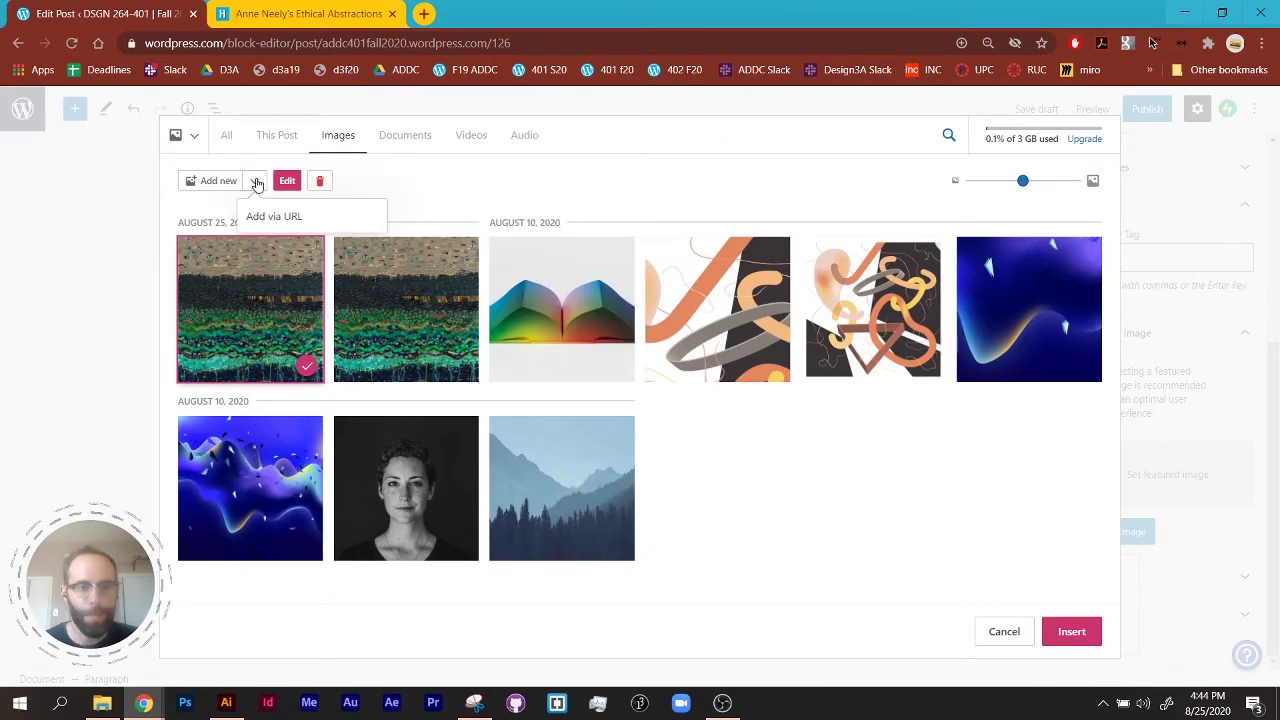
left_click(274, 217)
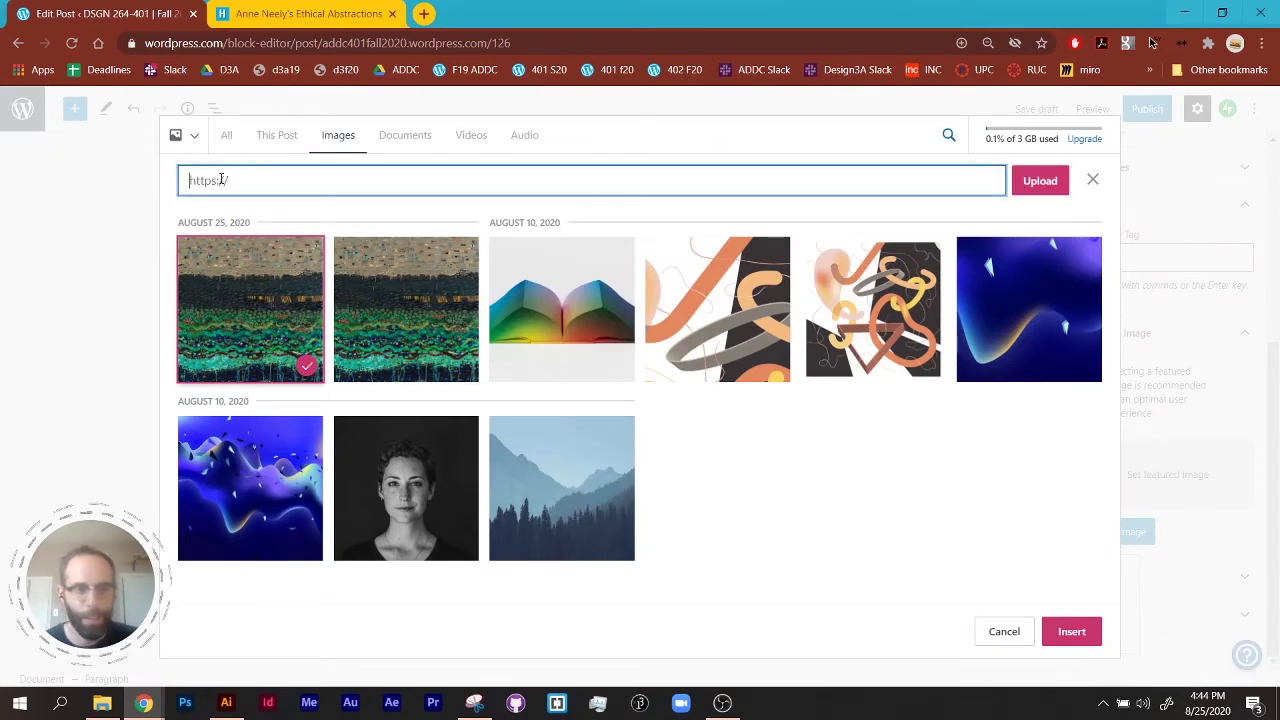
key("ctrl+v")
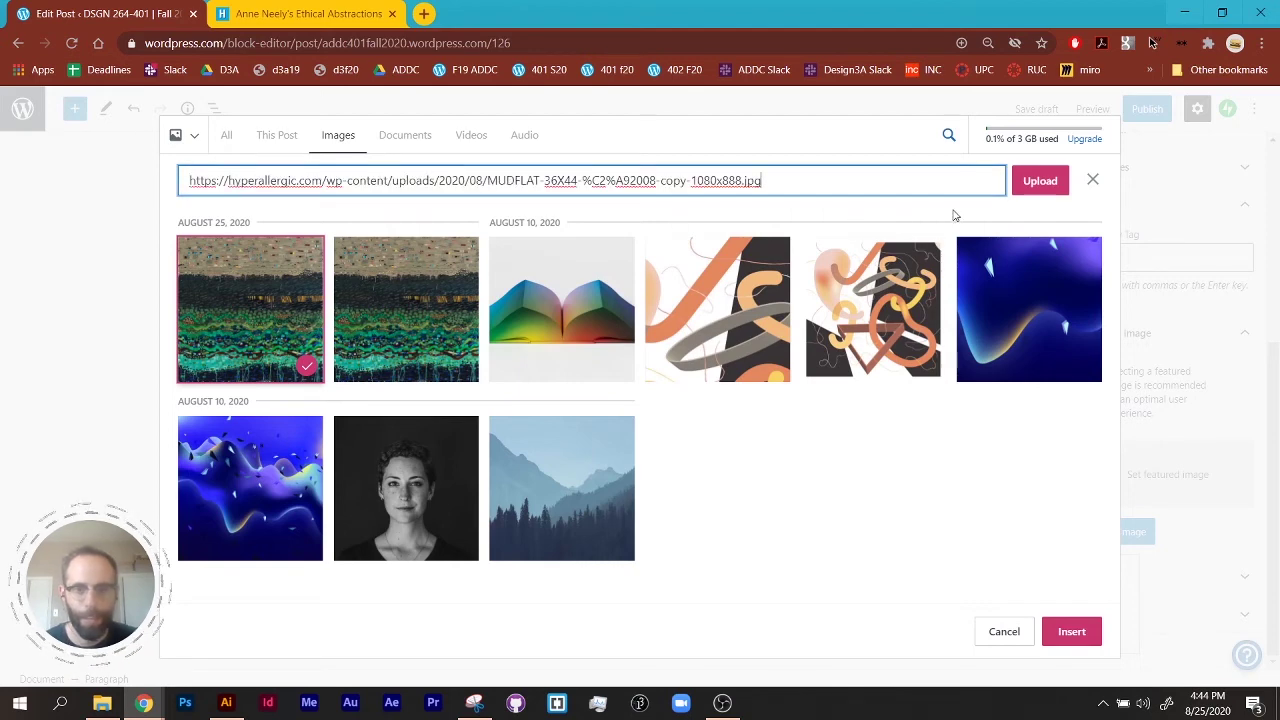
left_click(1022, 190)
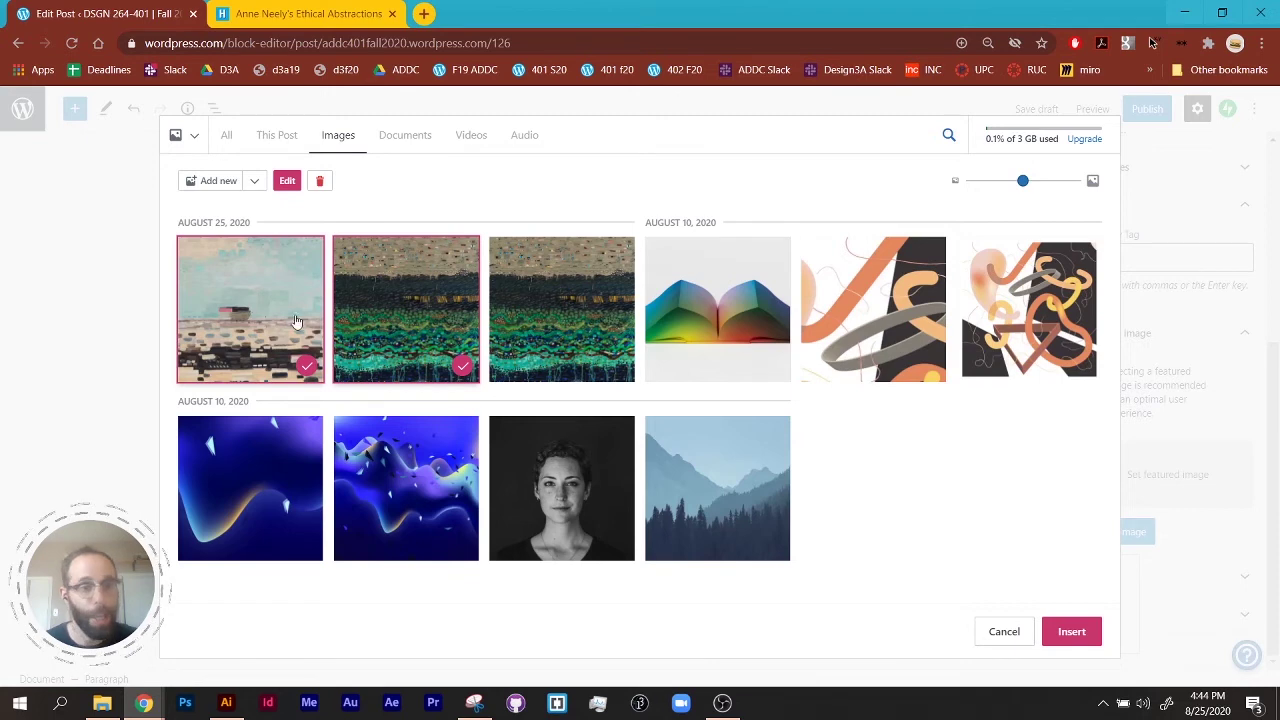
left_click(461, 371)
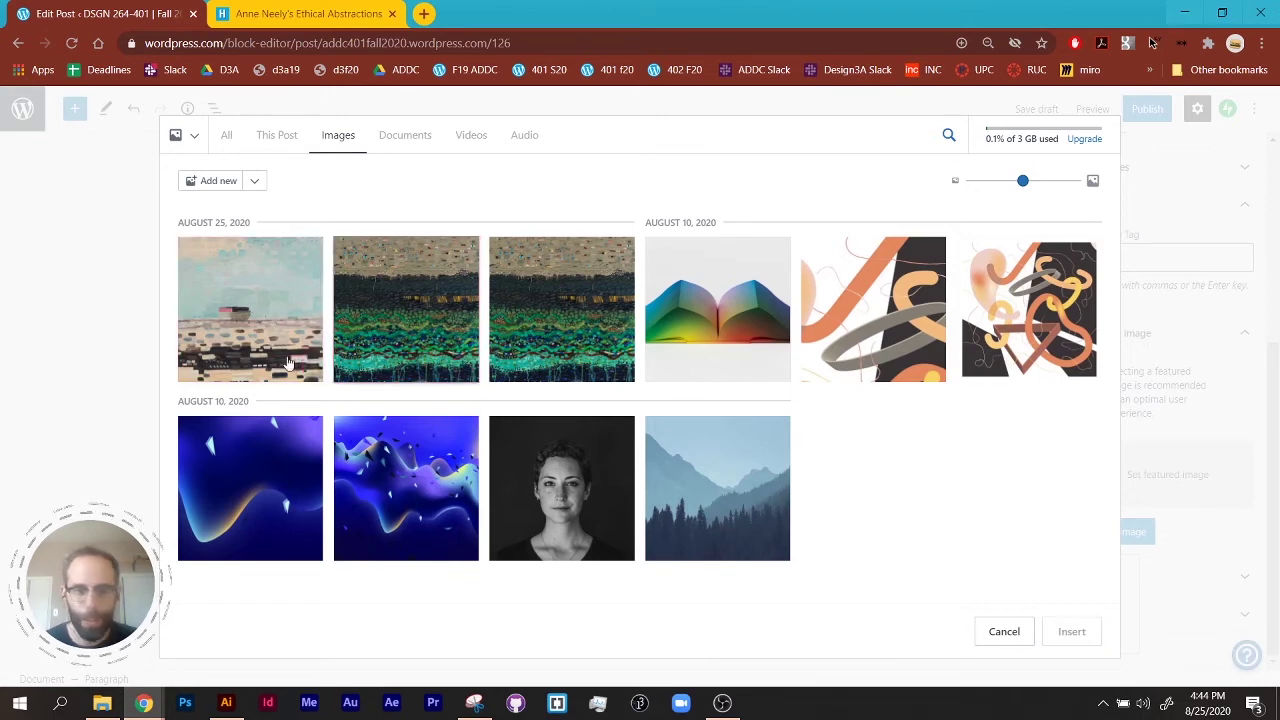
left_click(288, 363)
left_click(1071, 631)
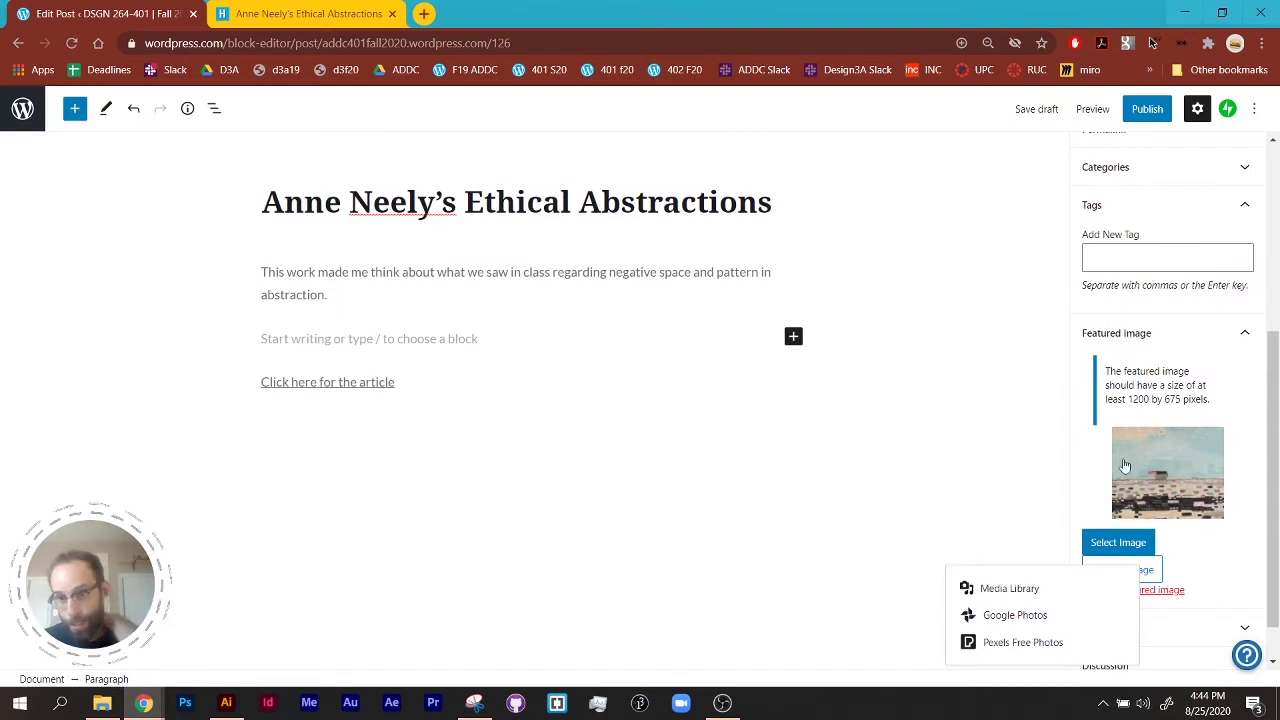
Step: Publish the post, view it live, then check it on the class blog's home page
left_click(1150, 112)
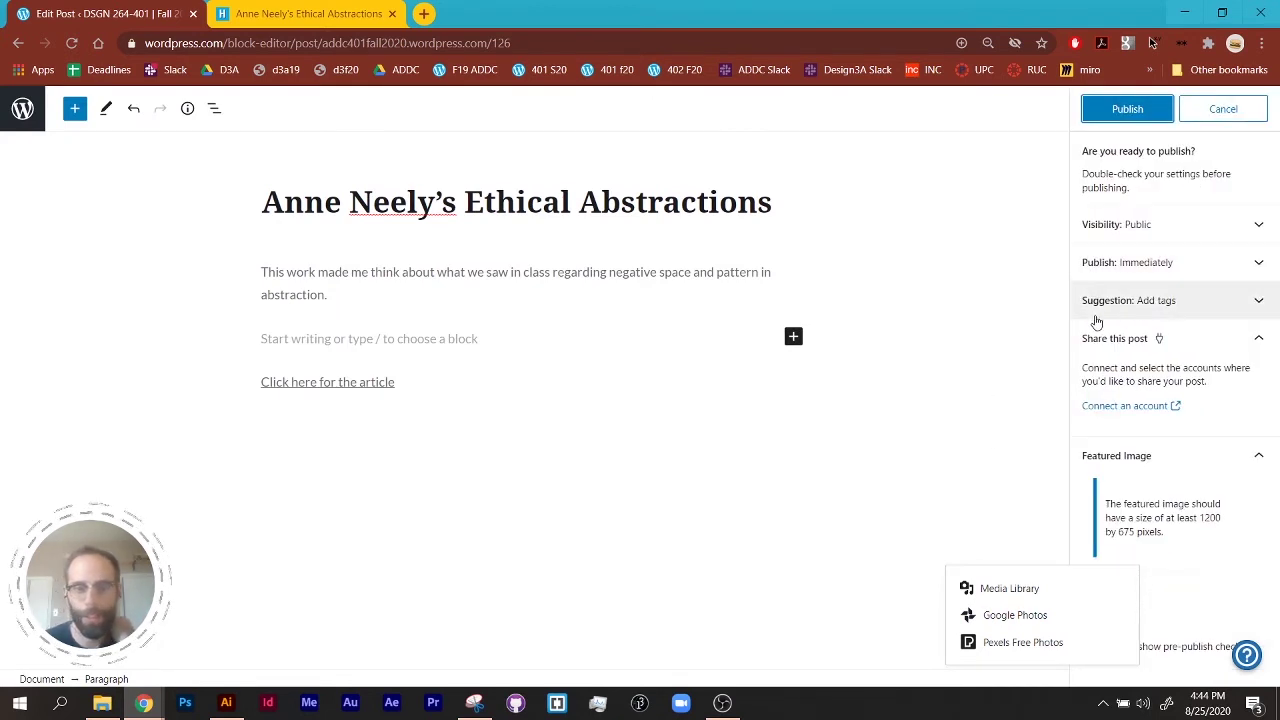
left_click(1125, 110)
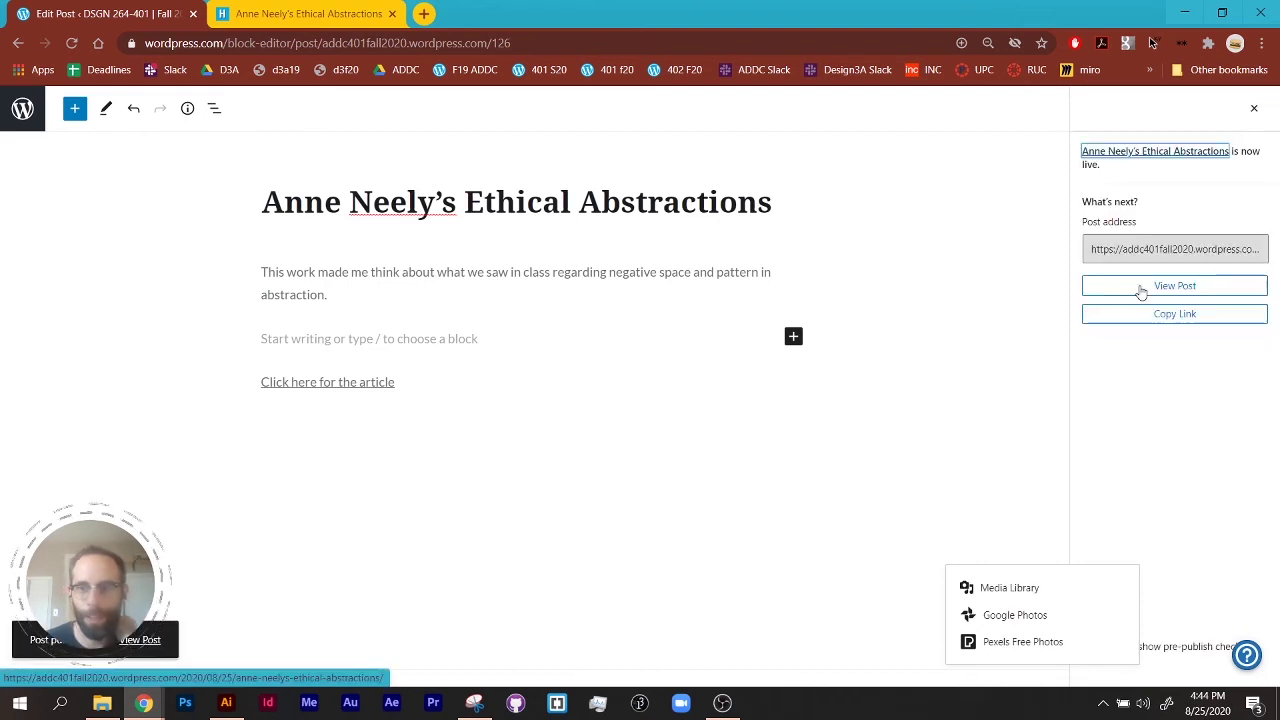
left_click(1140, 288)
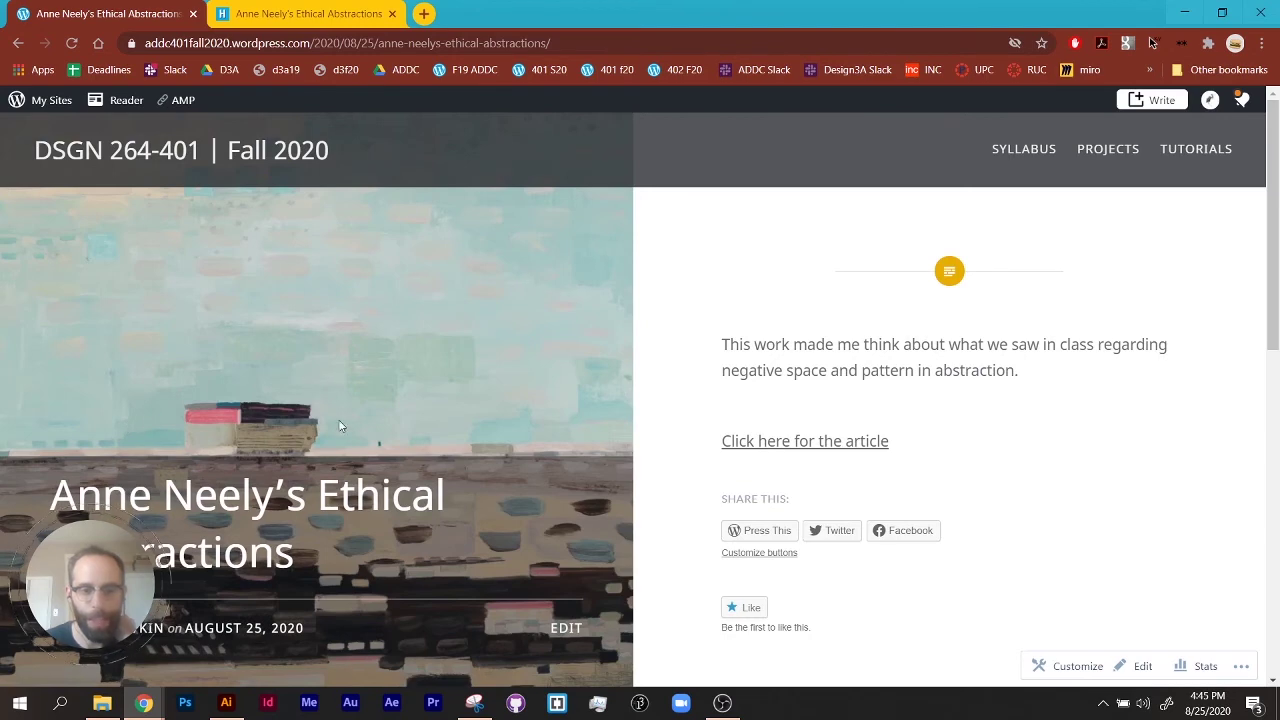
left_click(185, 145)
scroll(880, 504, "down", 5)
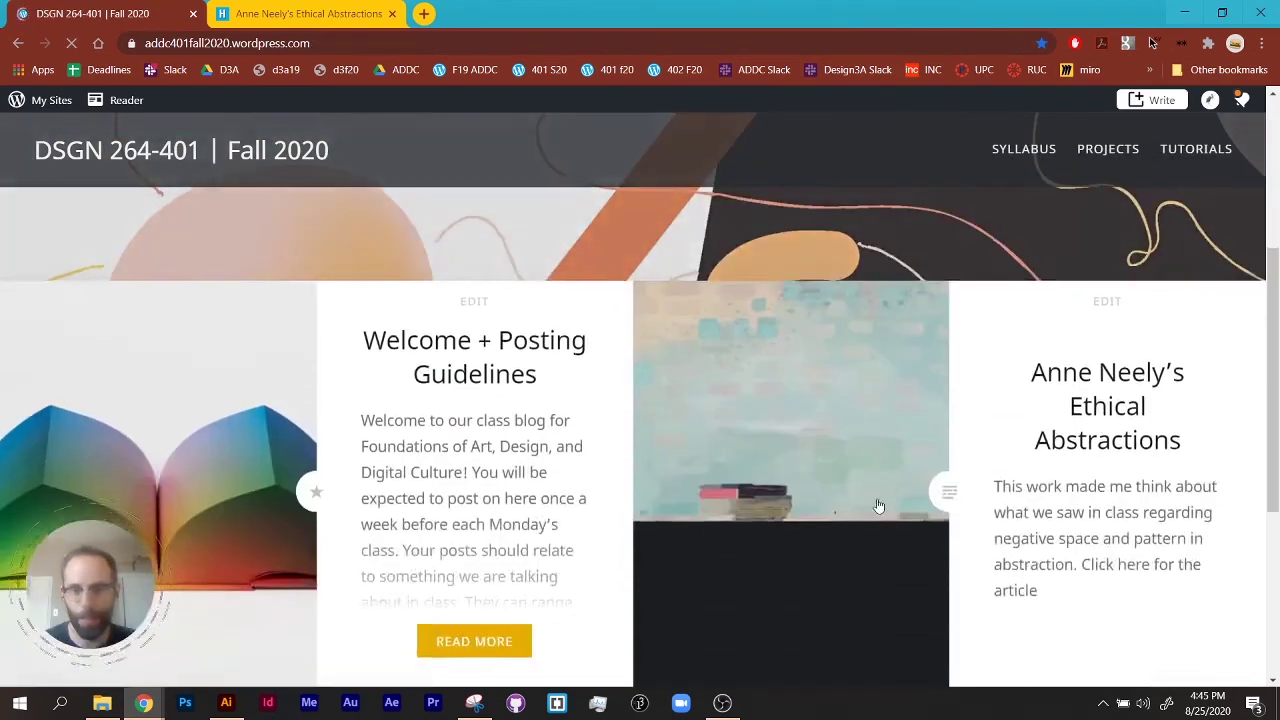
scroll(842, 464, "up", 1)
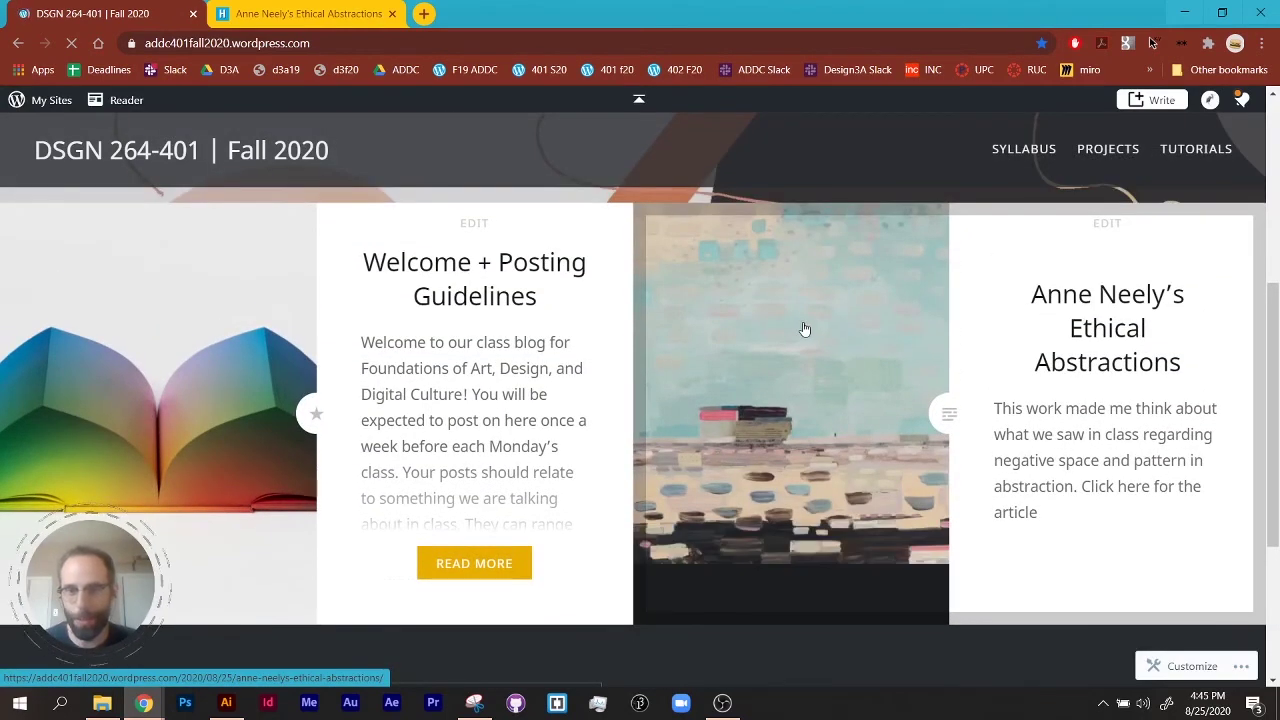